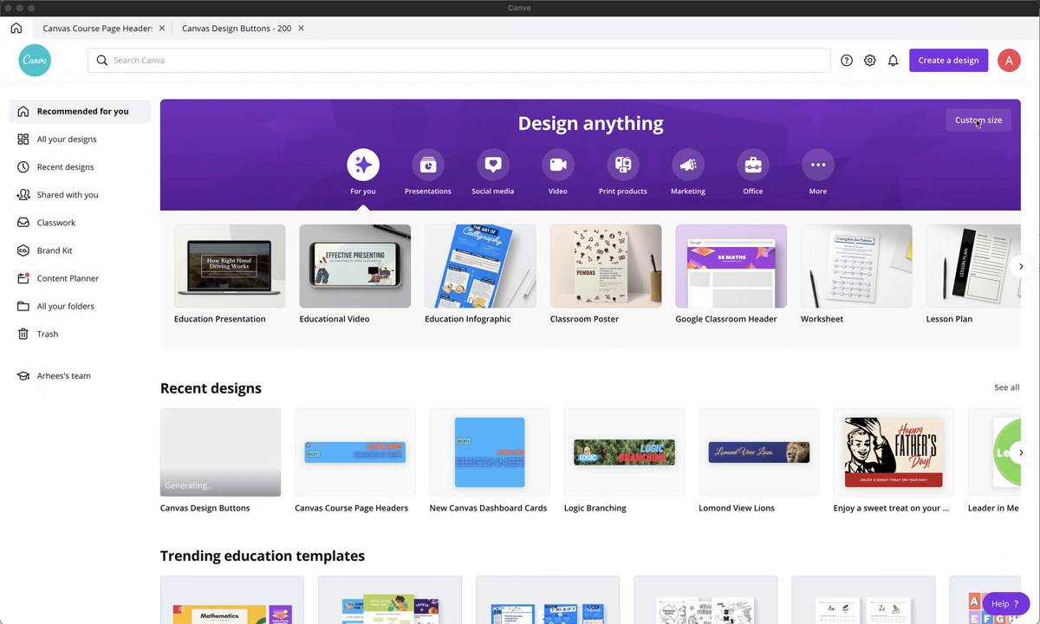
# Create a new custom-size design measuring 200 x 200 px.
pyautogui.click(976, 121)
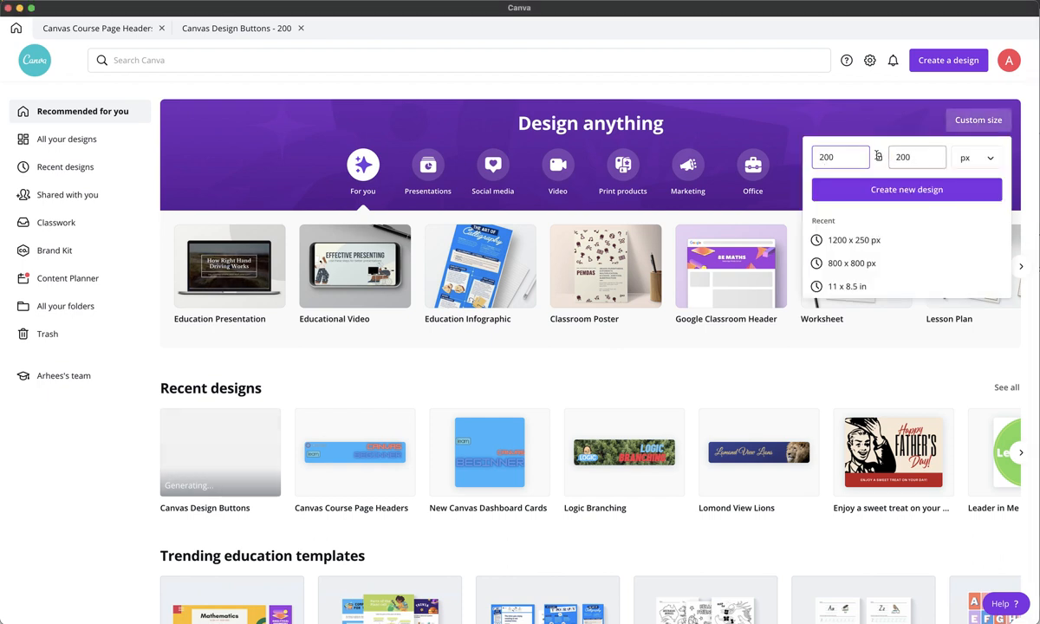
pyautogui.click(832, 157)
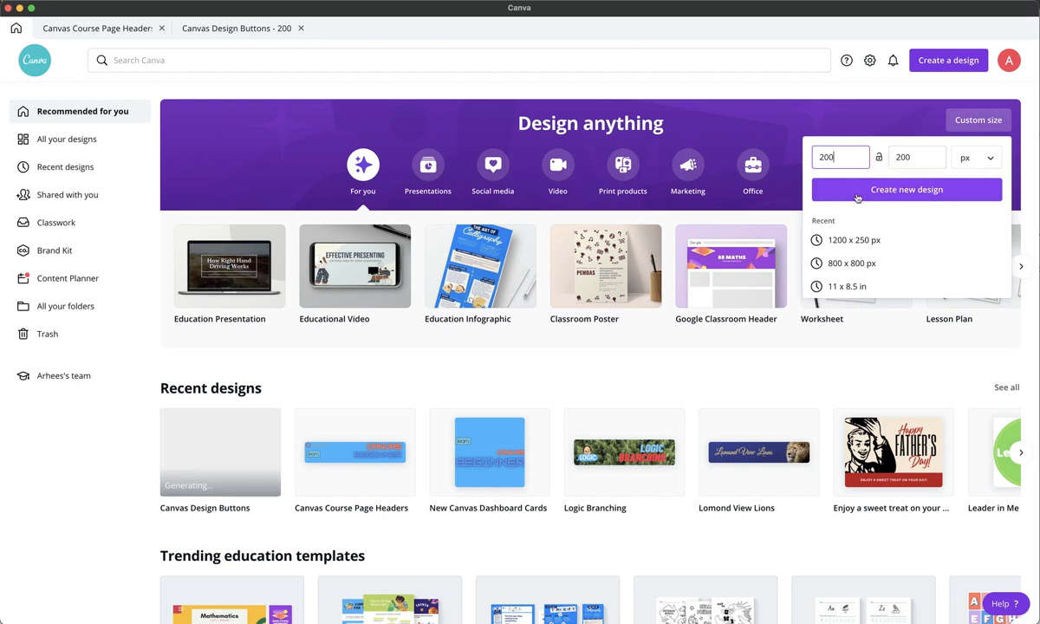
pyautogui.click(863, 191)
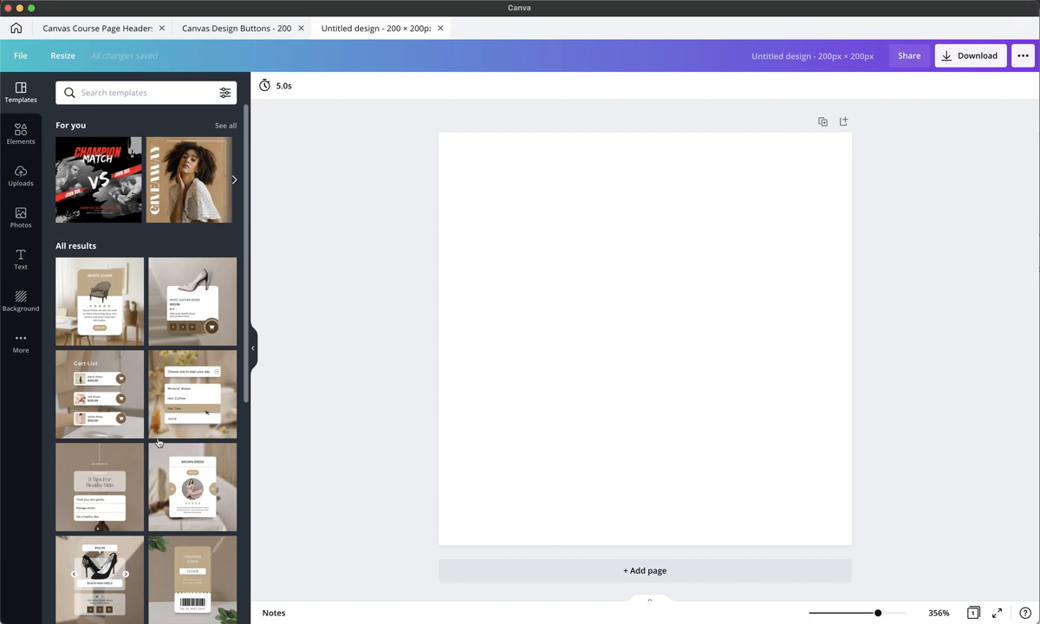
# Apply the light blue diagonal-stripe image from the Patterns backgrounds to the blank page.
pyautogui.click(14, 305)
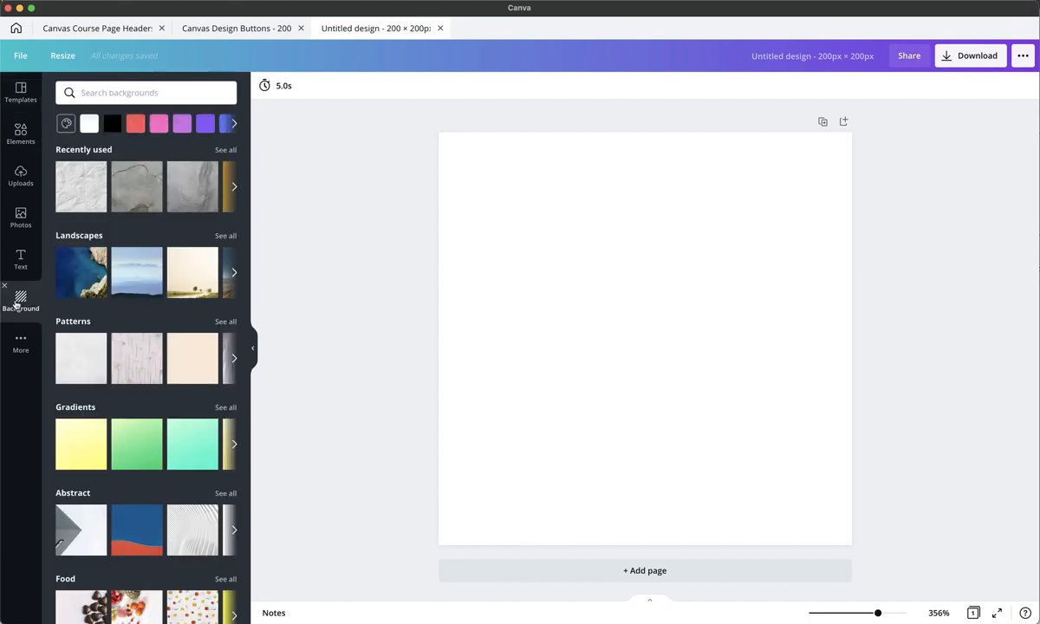
pyautogui.click(226, 323)
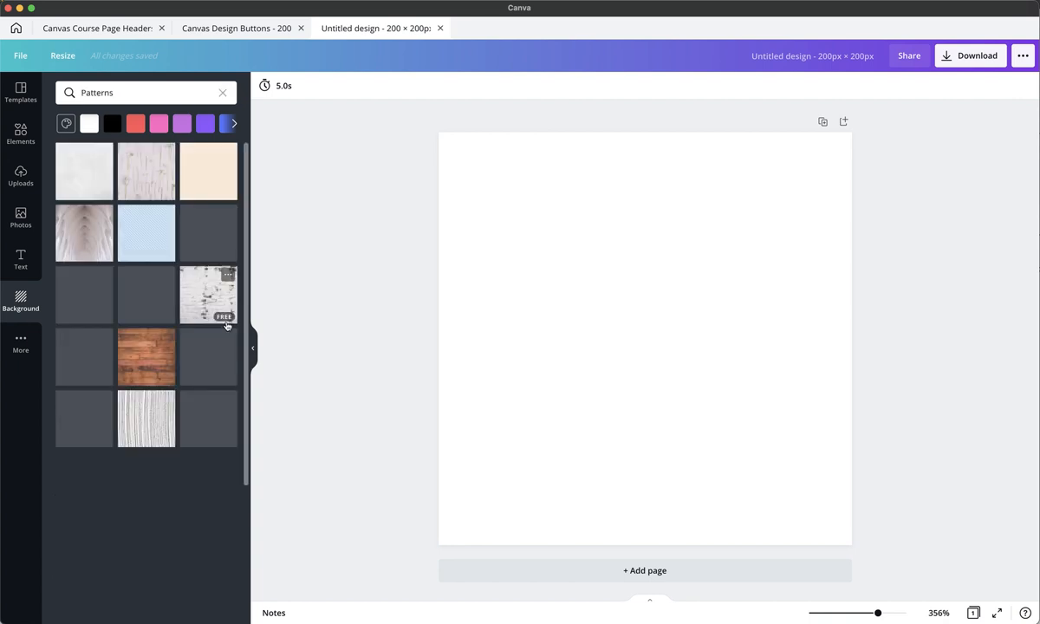
pyautogui.click(139, 242)
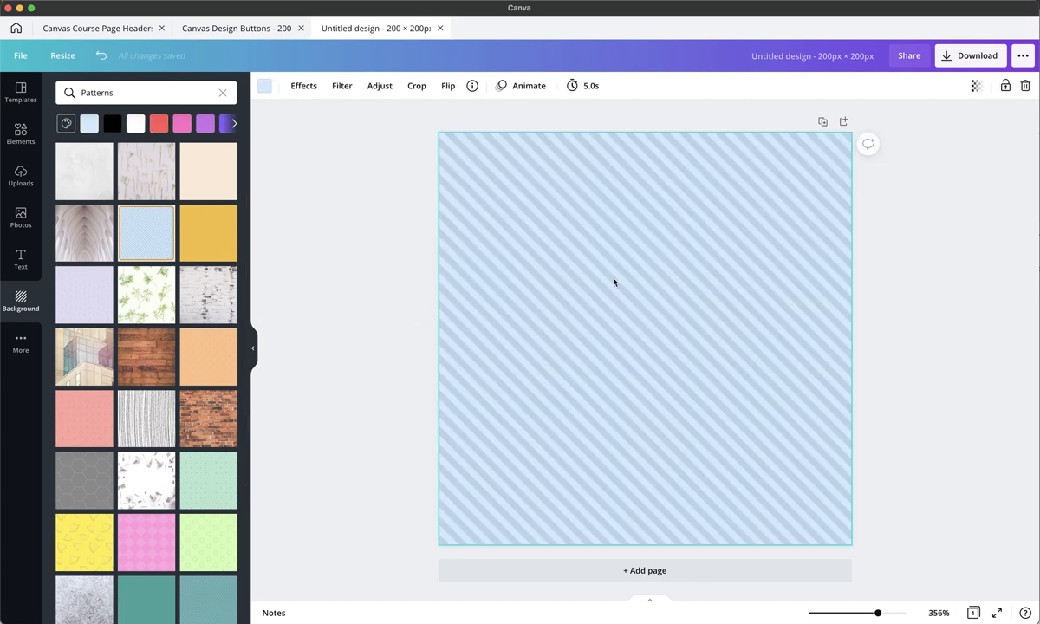
# Add the pink WOW! text style with the yellow outline to the page.
pyautogui.click(14, 260)
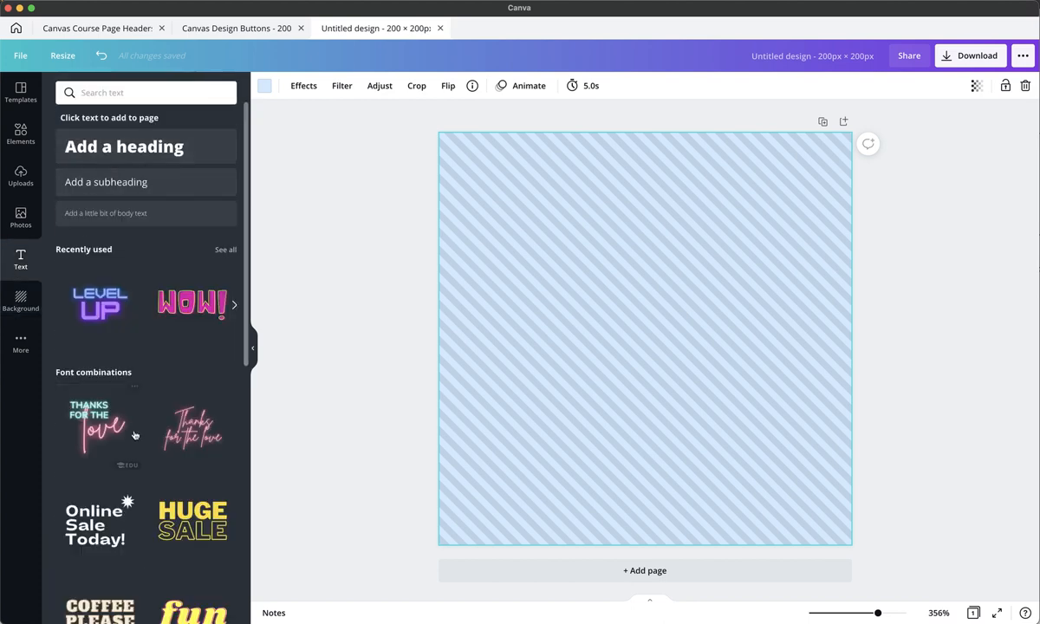
pyautogui.scroll(-2, 134, 399)
pyautogui.scroll(-10, 139, 411)
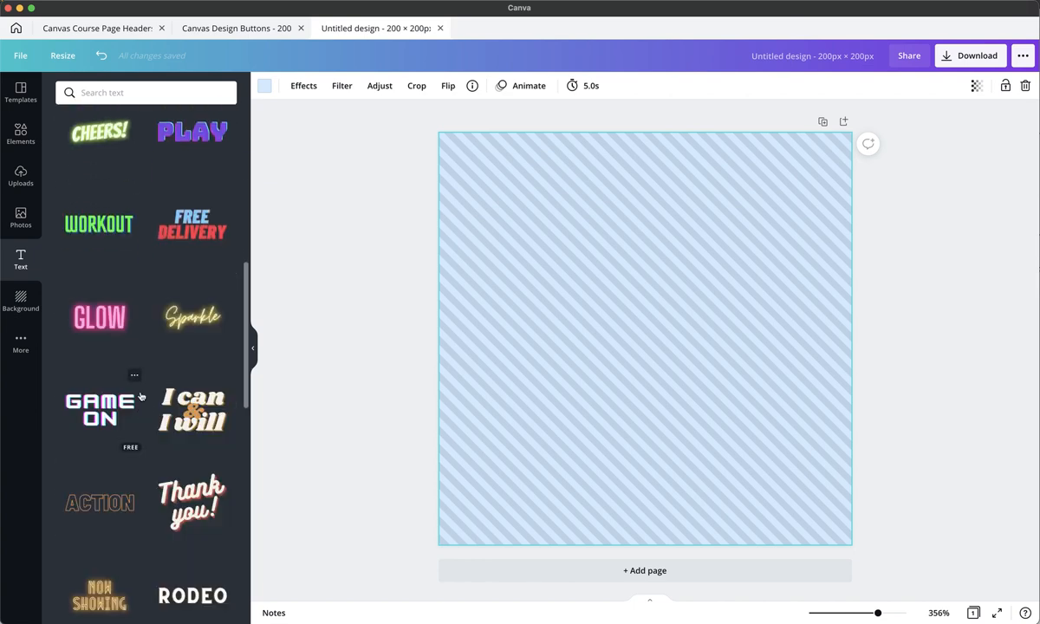
pyautogui.scroll(-4, 168, 364)
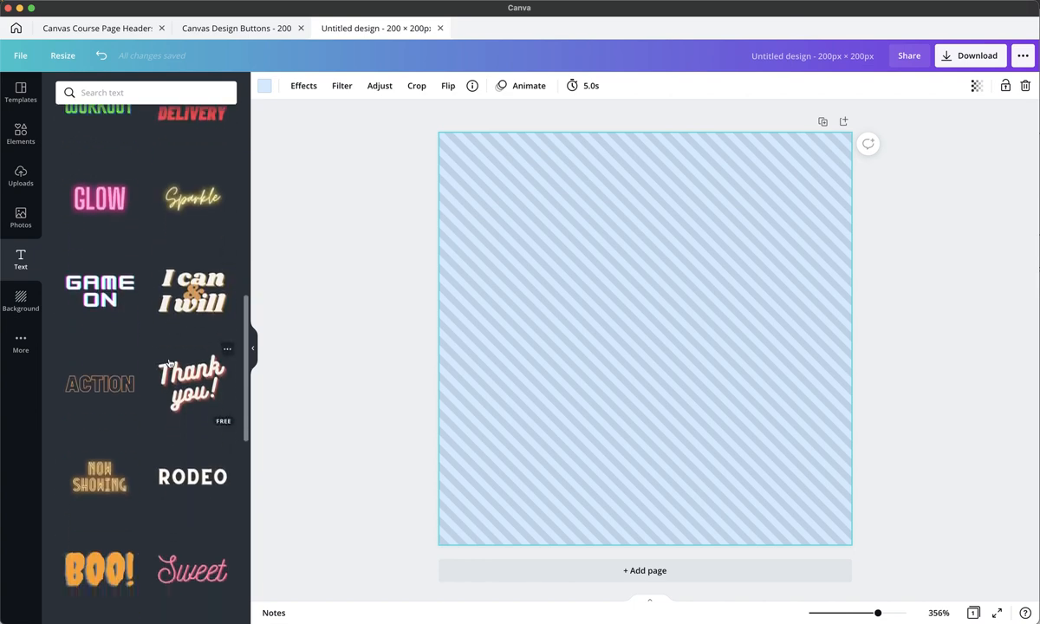
pyautogui.scroll(-4, 170, 363)
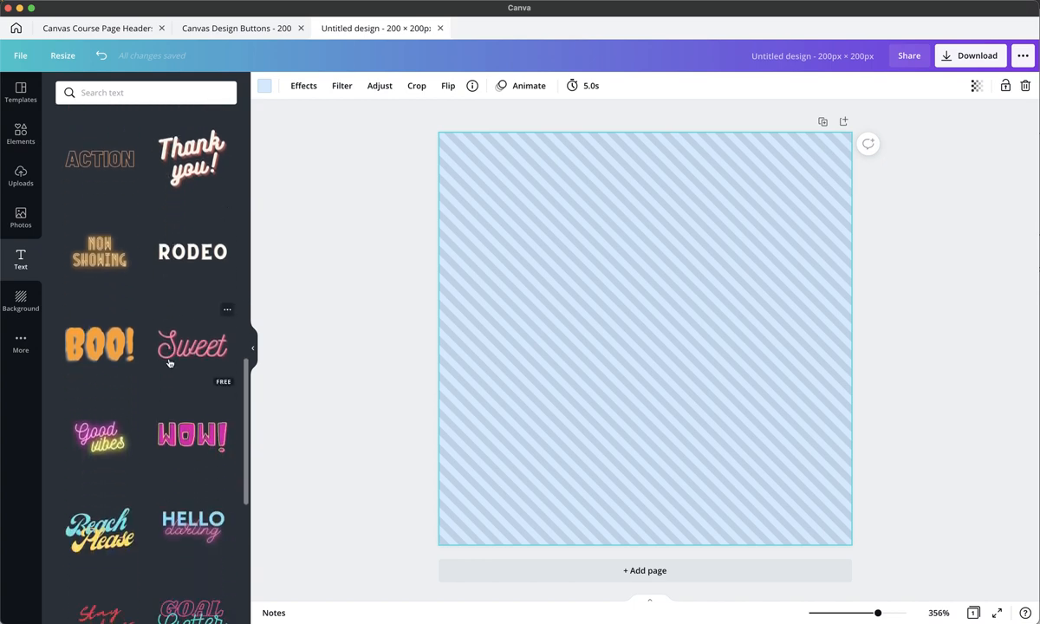
pyautogui.click(185, 413)
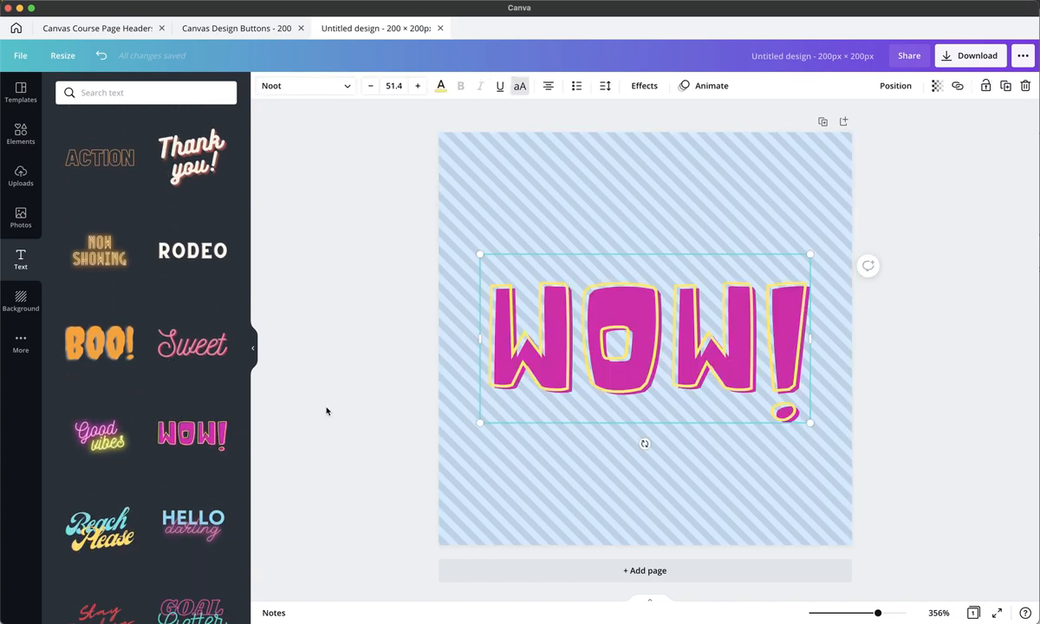
# Replace the WOW! wording with HOME and fit it centred across the page at about size 53.1.
pyautogui.doubleClick(677, 358)
pyautogui.click(674, 356)
pyautogui.doubleClick(674, 356)
pyautogui.write('HOME W')
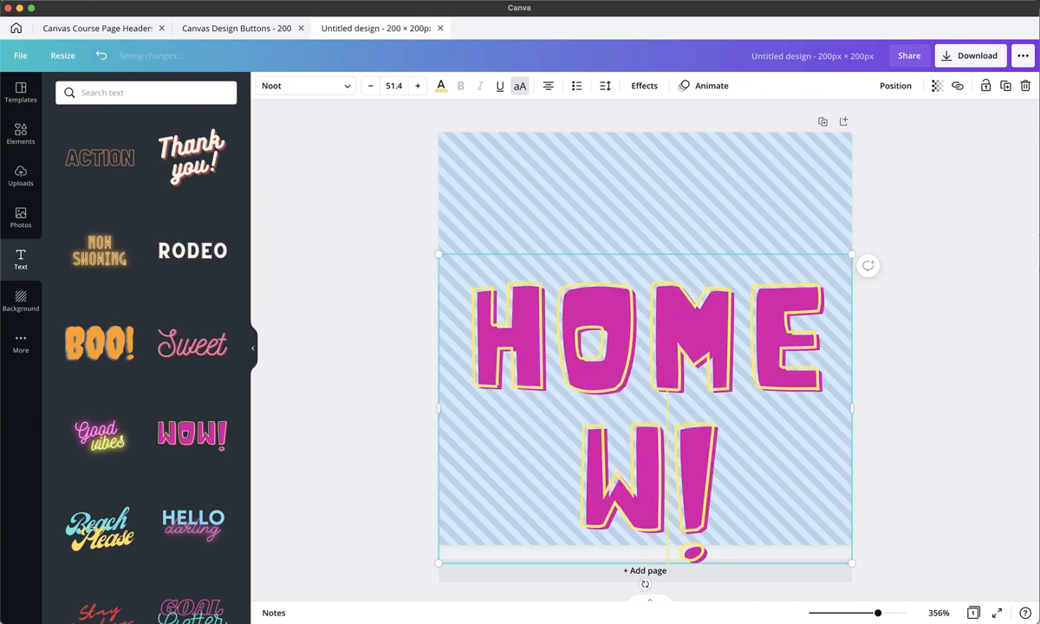
pyautogui.press('Delete')
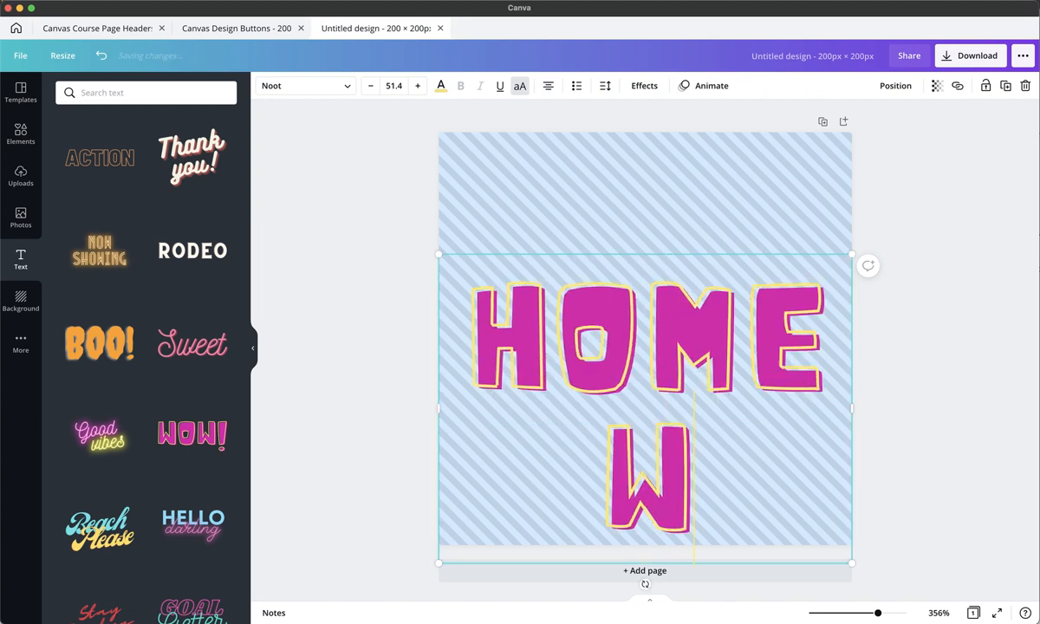
pyautogui.press('BackSpace')
pyautogui.press('BackSpace')
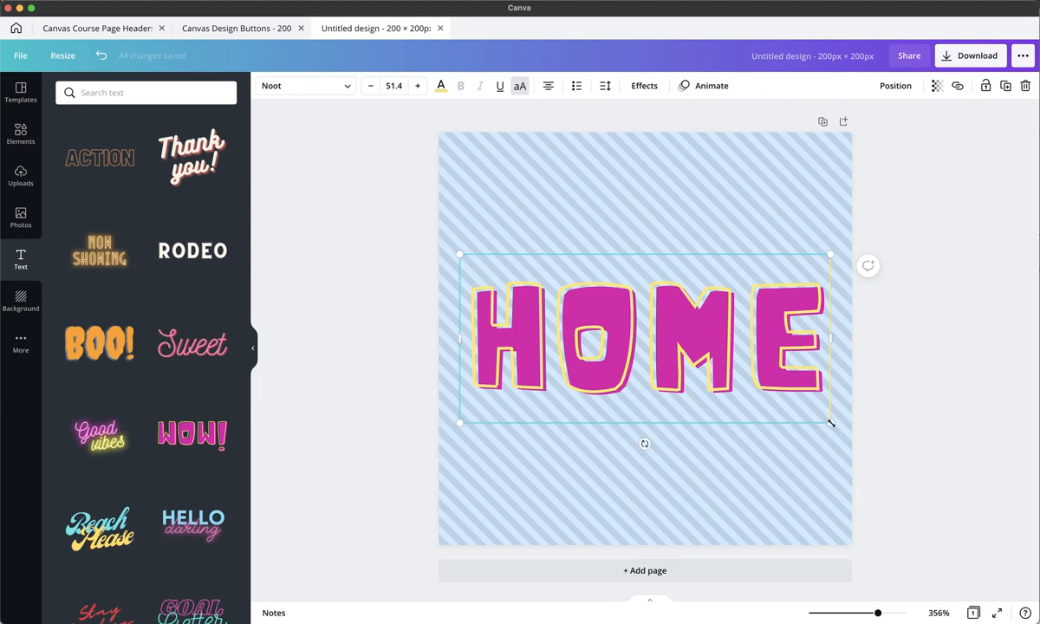
pyautogui.moveTo(829, 423)
pyautogui.mouseDown()
pyautogui.moveTo(931, 470)
pyautogui.moveTo(846, 424)
pyautogui.mouseUp()
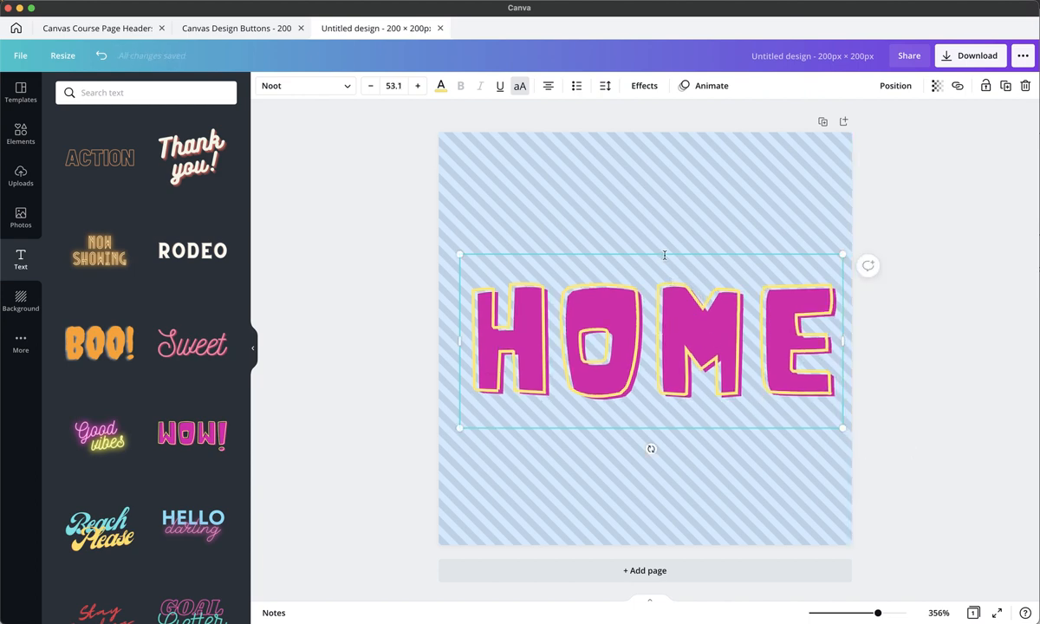
pyautogui.moveTo(663, 254); pyautogui.dragTo(656, 252)
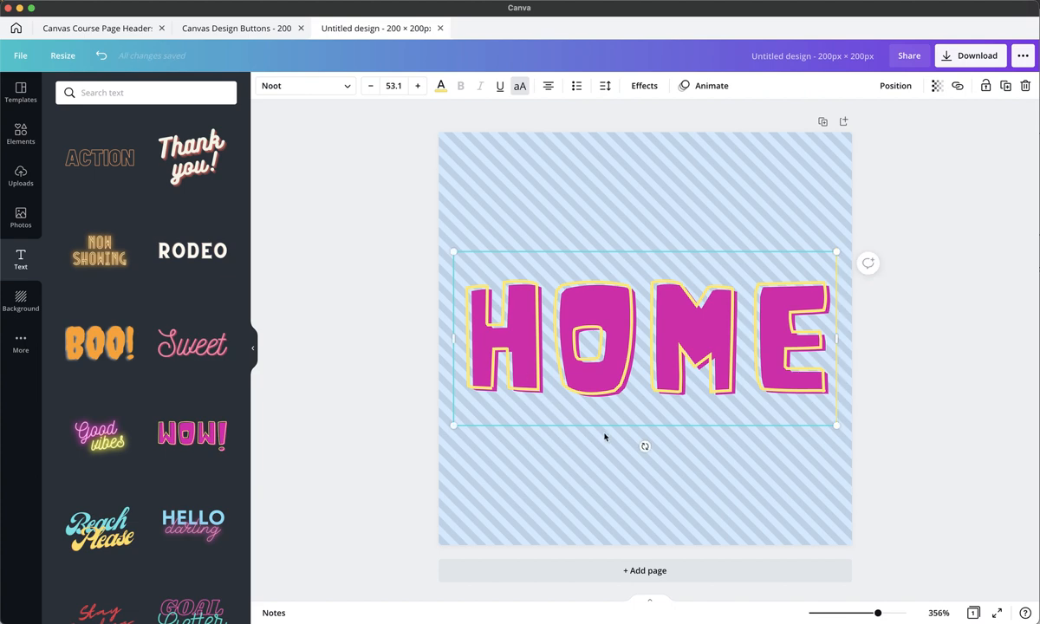
# Duplicate the HOME page and give the copy the pink cherry pattern background.
pyautogui.click(824, 122)
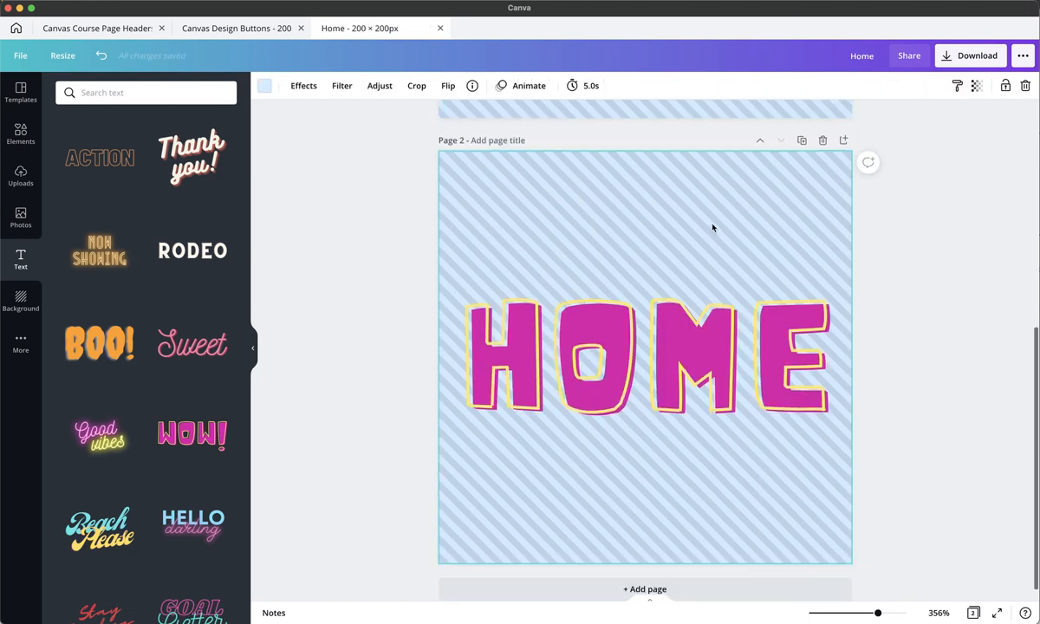
pyautogui.scroll(10, 712, 228)
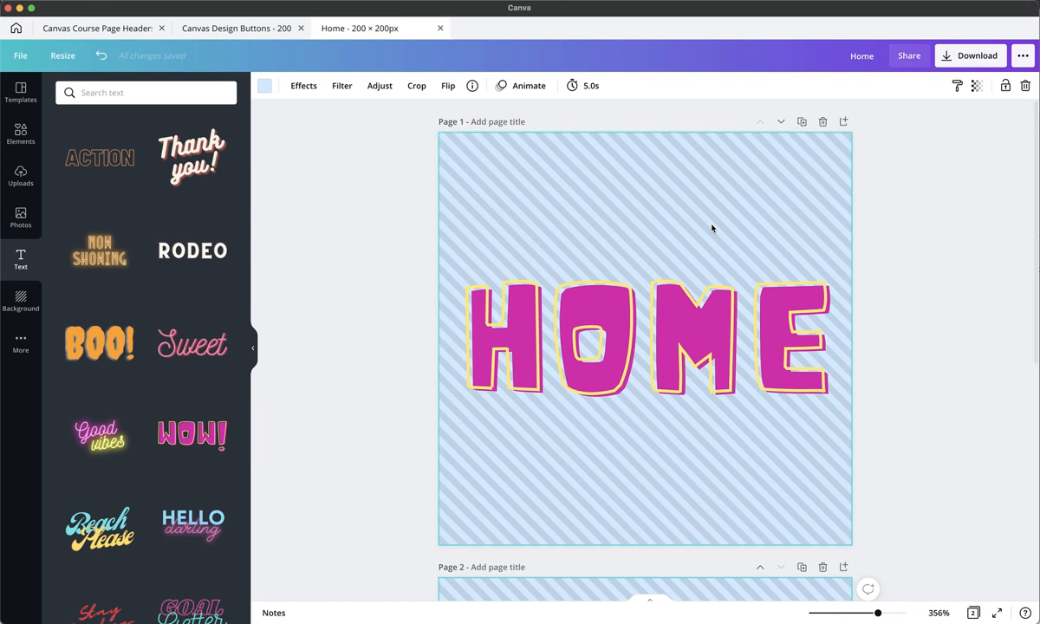
pyautogui.scroll(-10, 712, 228)
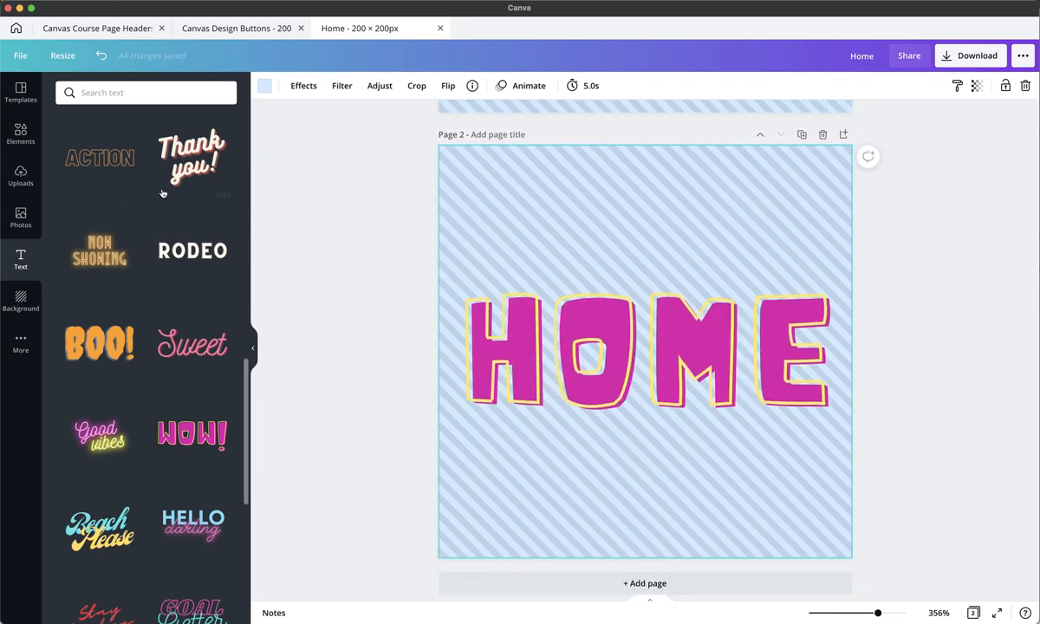
pyautogui.click(21, 299)
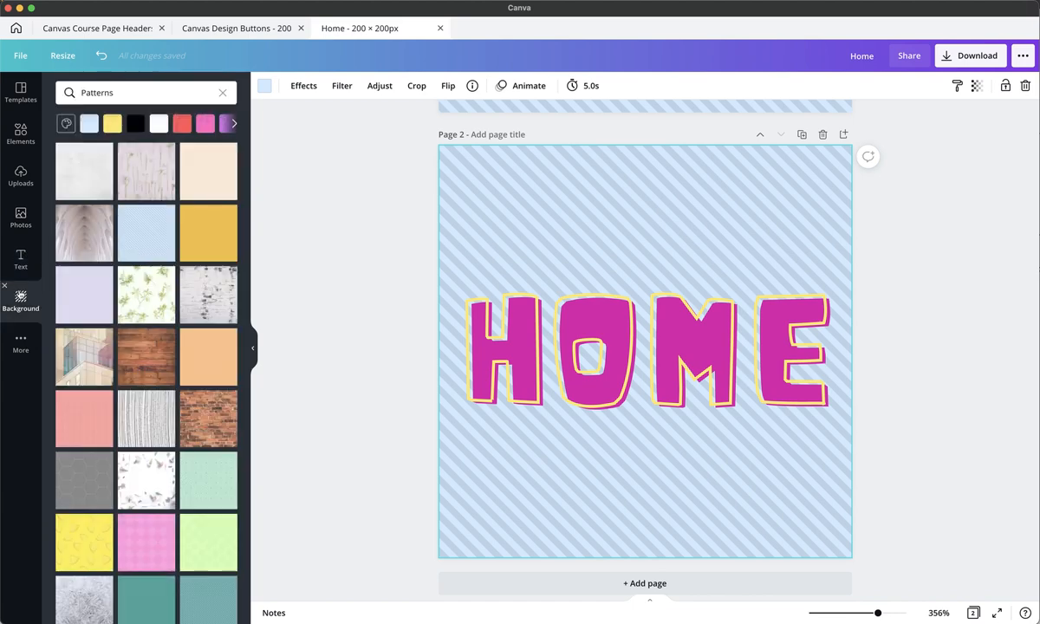
pyautogui.click(93, 410)
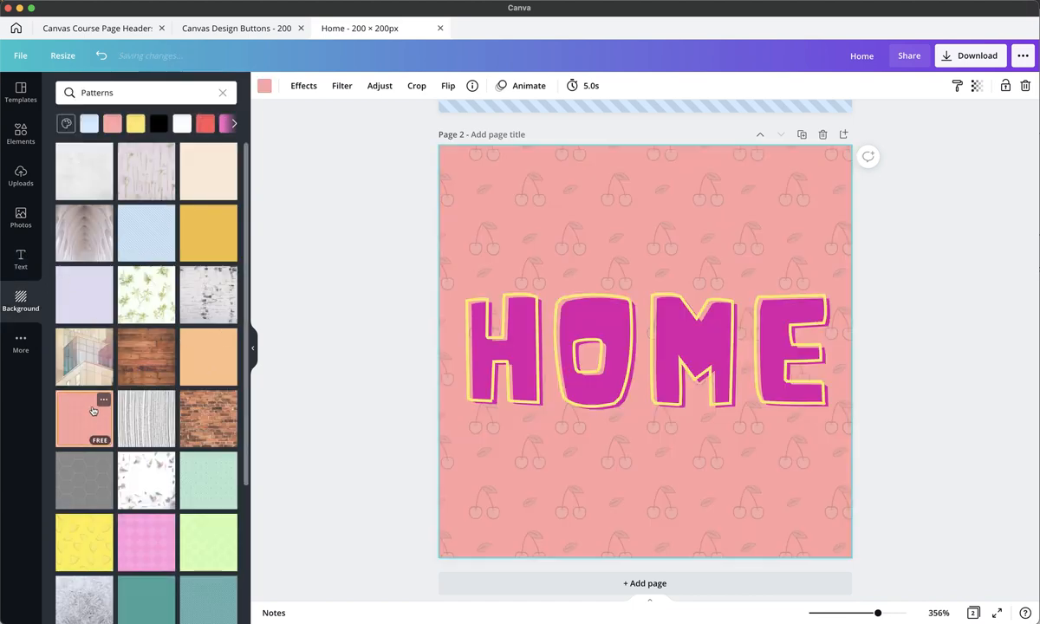
# Change the text on page 2 to MODULES and shrink it to about size 29.9 on one line.
pyautogui.click(622, 354)
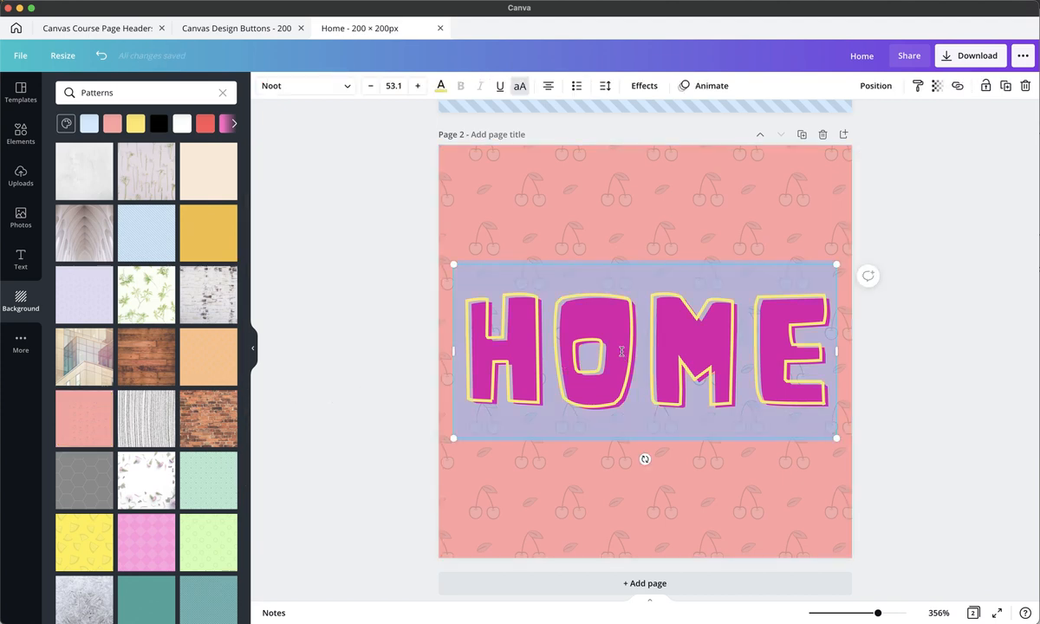
pyautogui.write('MODULES')
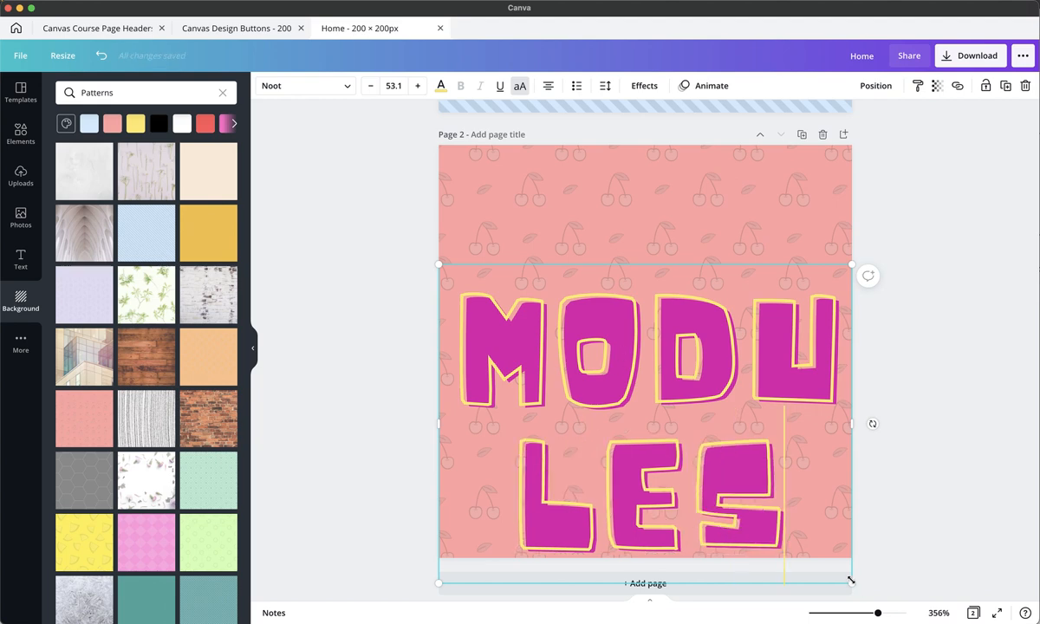
pyautogui.moveTo(850, 581); pyautogui.dragTo(764, 457)
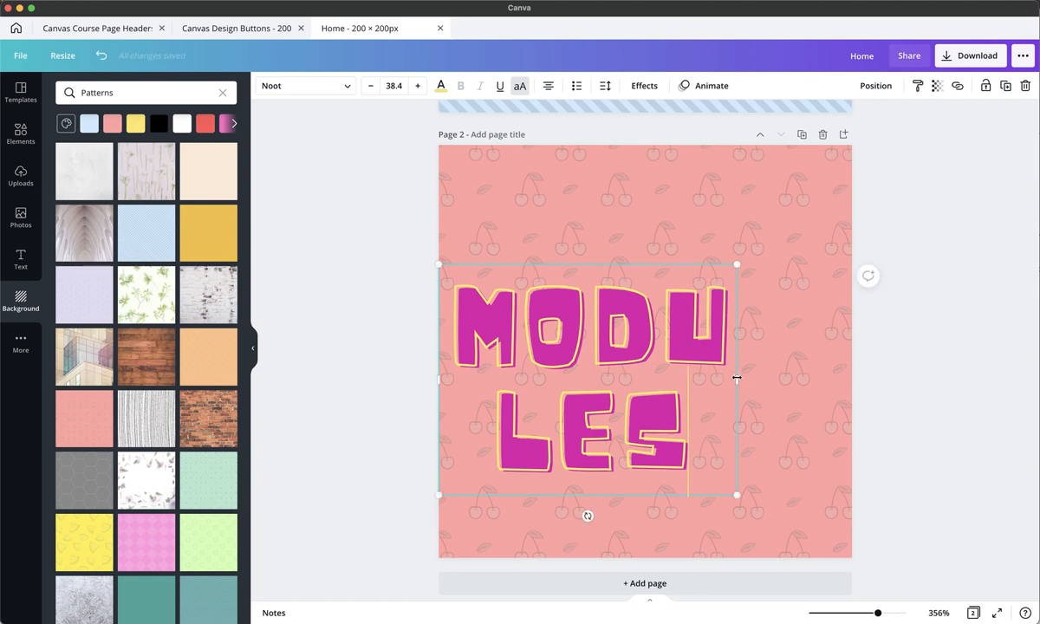
pyautogui.moveTo(736, 376); pyautogui.dragTo(836, 360)
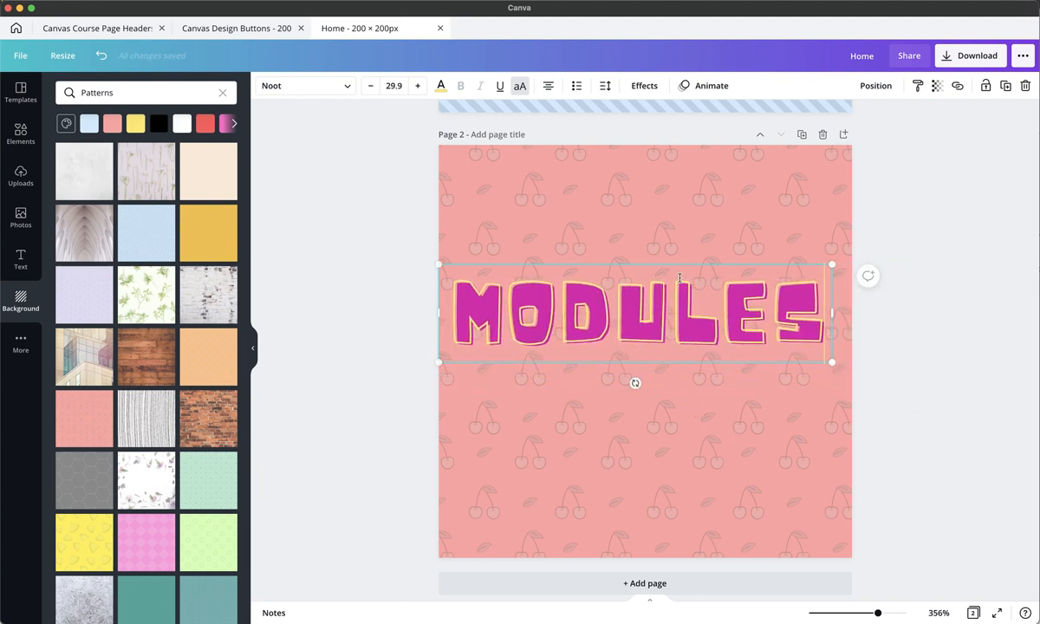
# Centre the MODULES text on page 2 and enlarge it to the full page width at about size 31.4.
pyautogui.moveTo(671, 267); pyautogui.dragTo(682, 304)
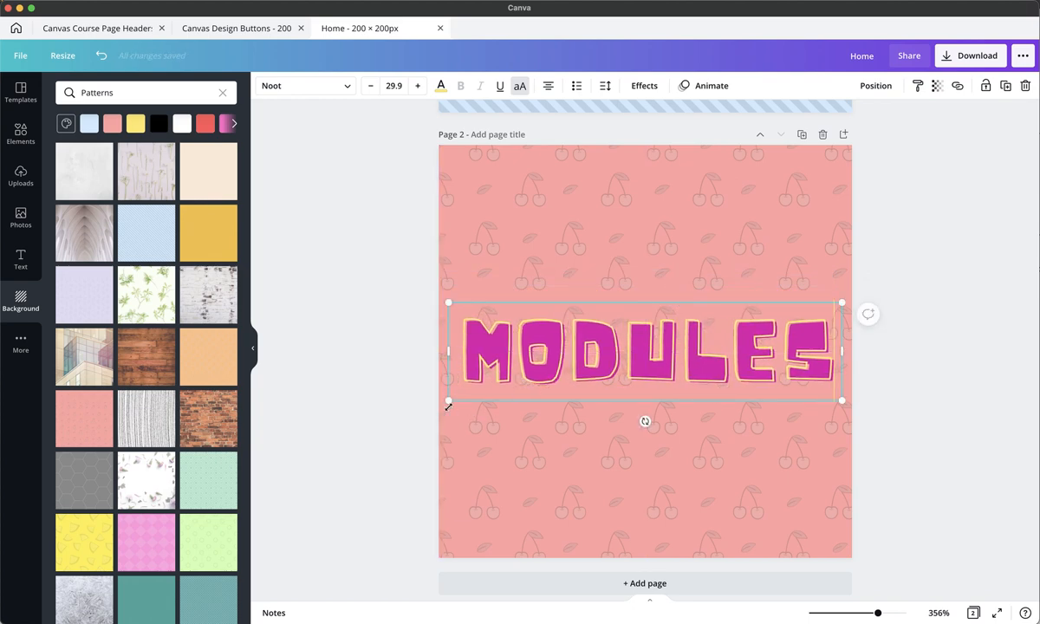
pyautogui.moveTo(448, 401); pyautogui.dragTo(438, 404)
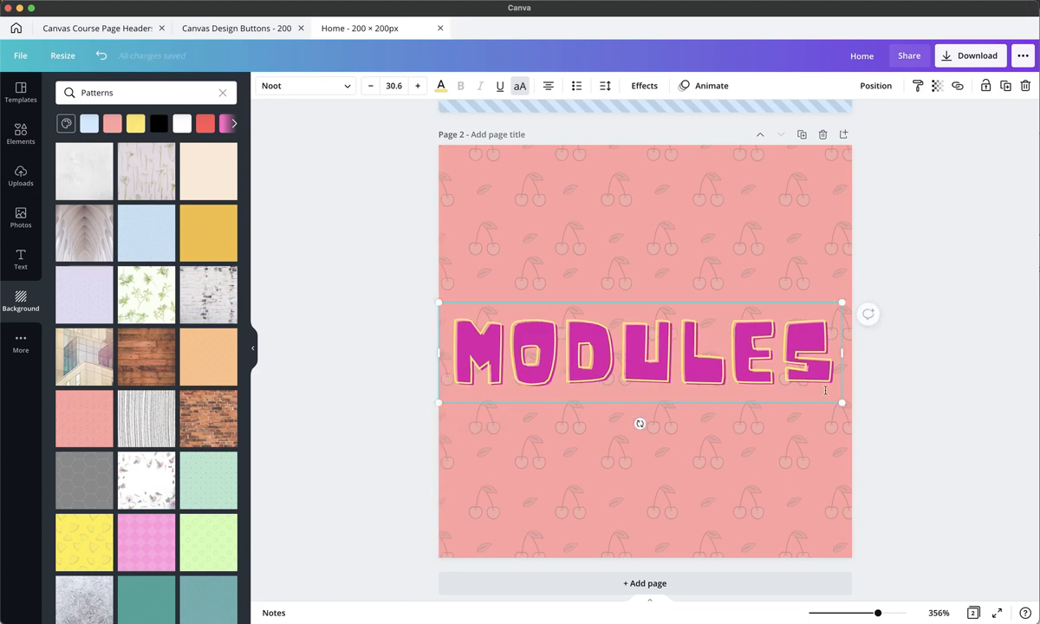
pyautogui.moveTo(842, 403); pyautogui.dragTo(852, 405)
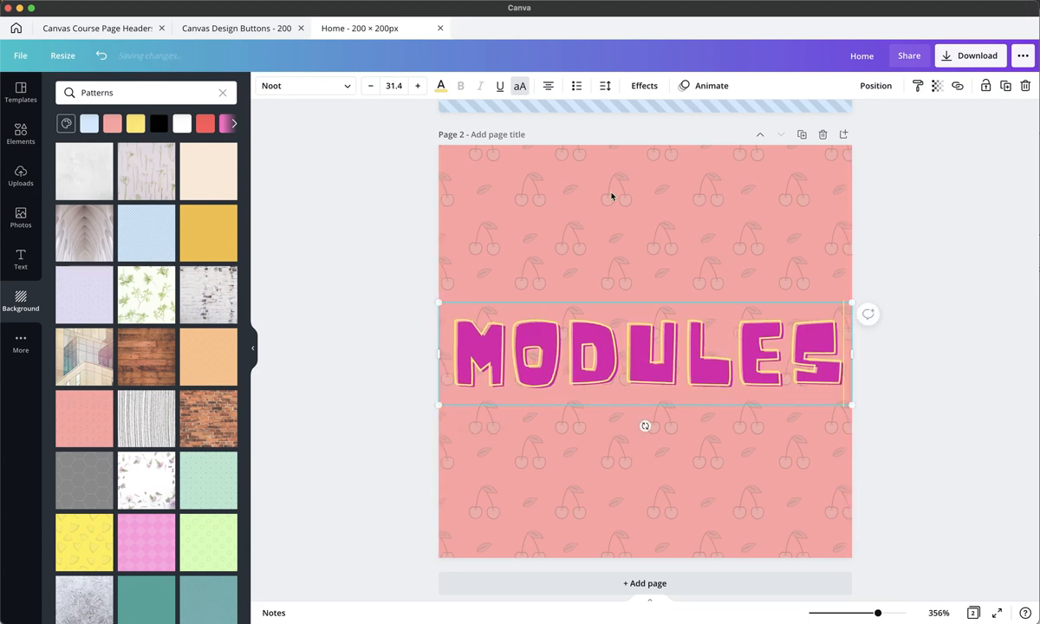
# Set the MODULES text colour to dark blue and its font to Eczar SemiBold.
pyautogui.click(441, 87)
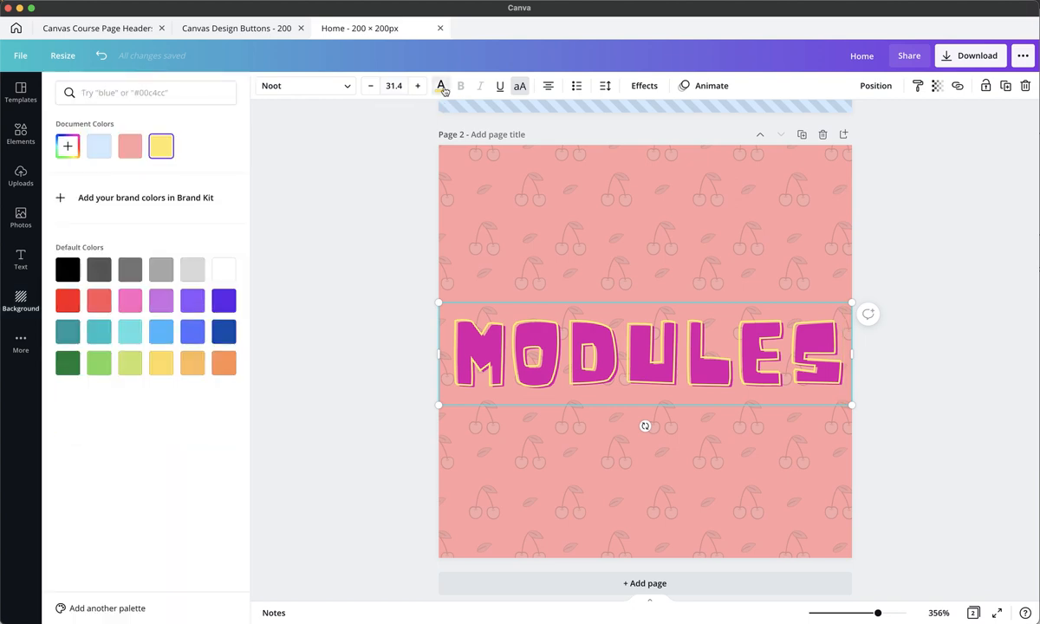
pyautogui.click(217, 339)
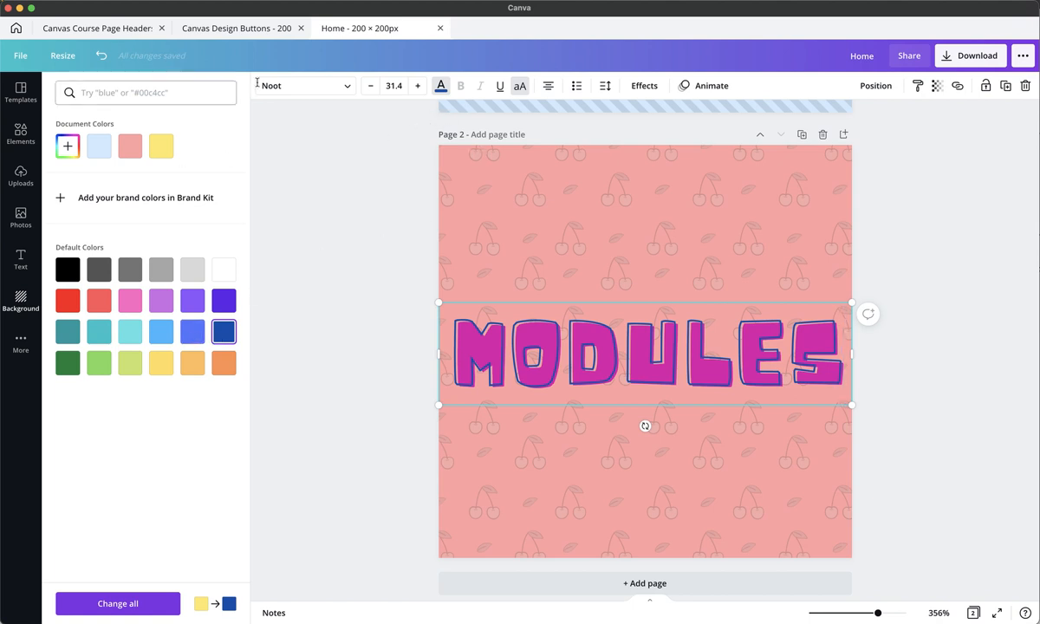
pyautogui.click(349, 86)
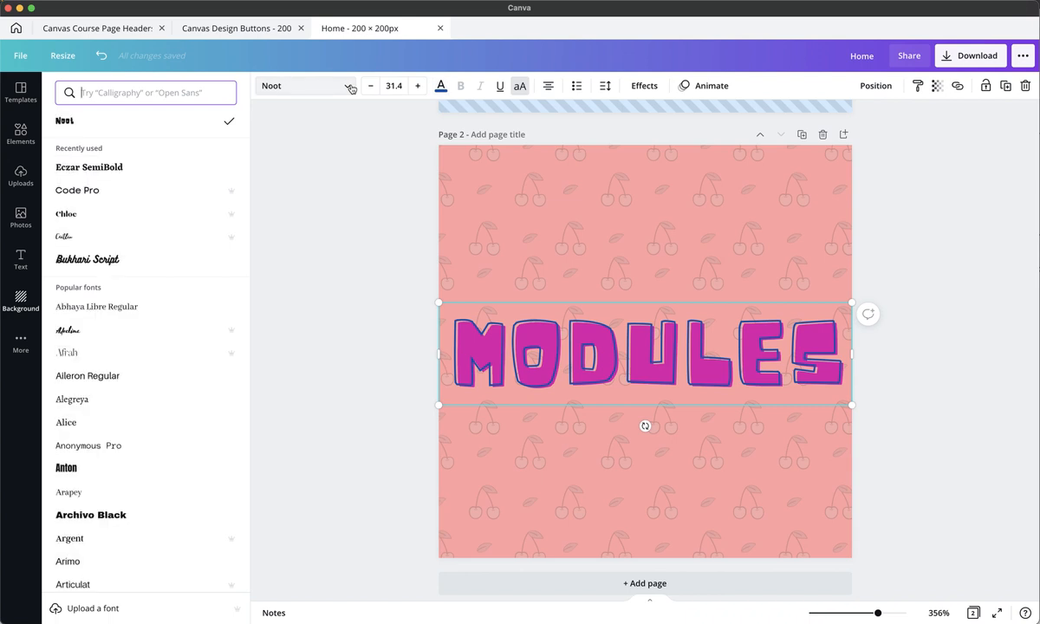
pyautogui.click(115, 168)
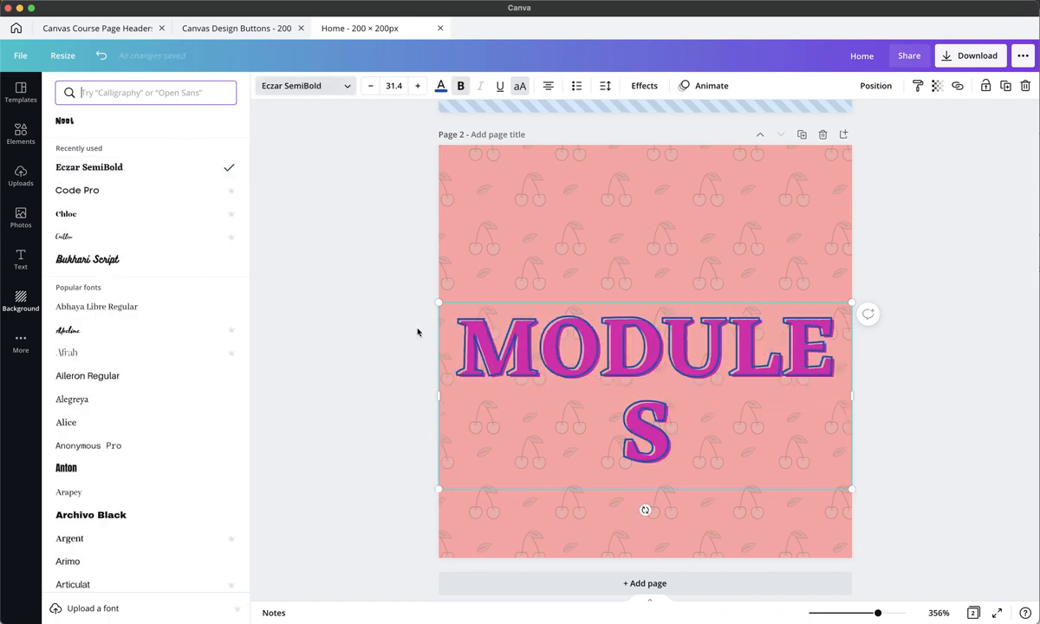
# Retype the final S of MODULES and shrink the text to about size 27.3 so it fits on one line.
pyautogui.press('BackSpace')
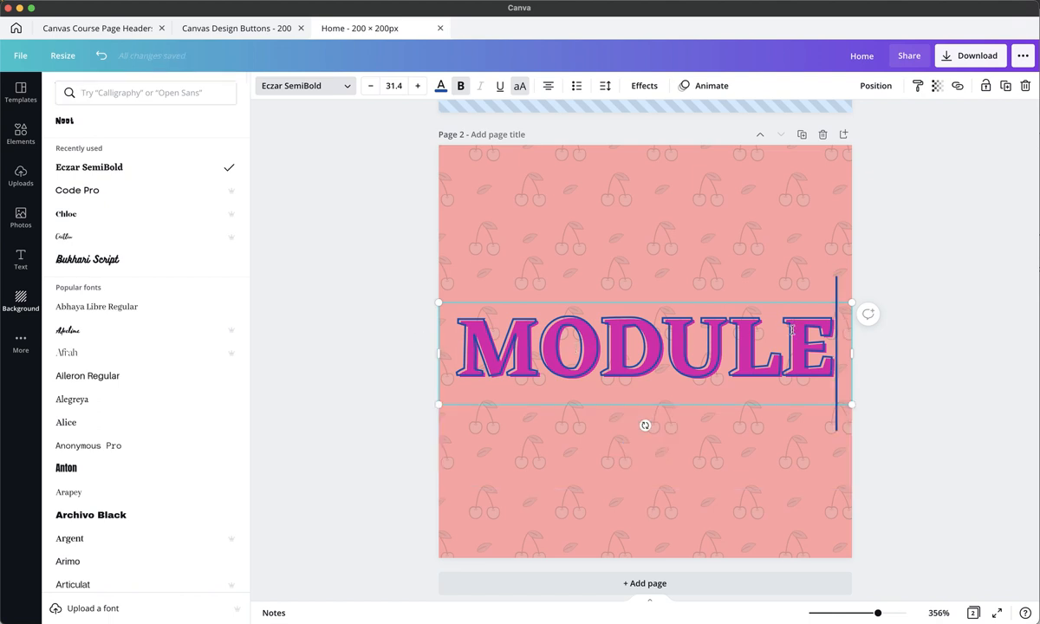
pyautogui.write('S')
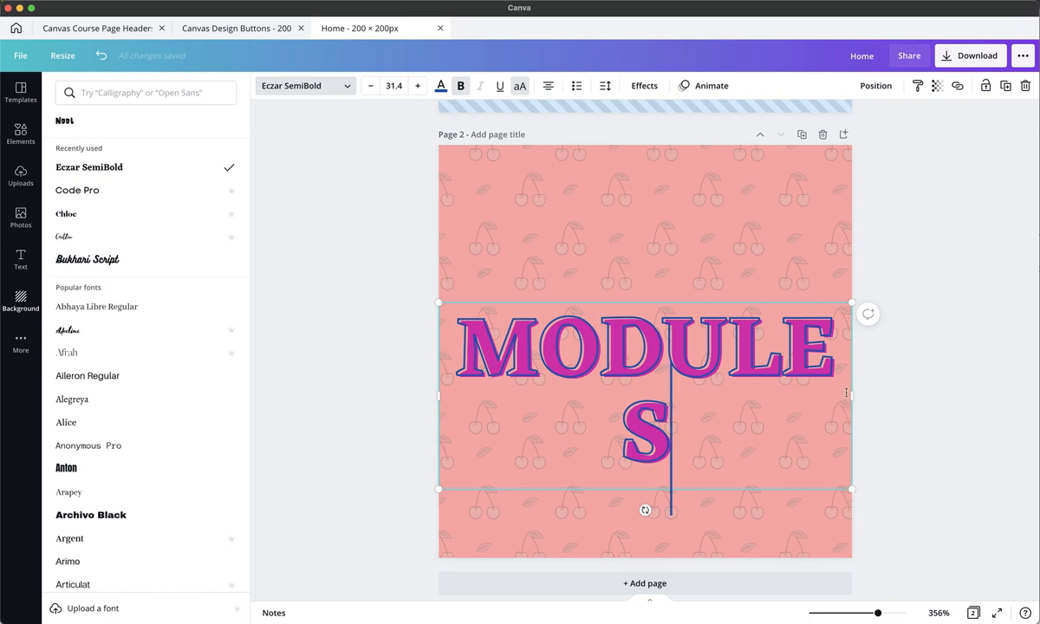
pyautogui.moveTo(854, 395)
pyautogui.mouseDown()
pyautogui.moveTo(904, 395)
pyautogui.moveTo(836, 384)
pyautogui.moveTo(842, 391)
pyautogui.mouseUp()
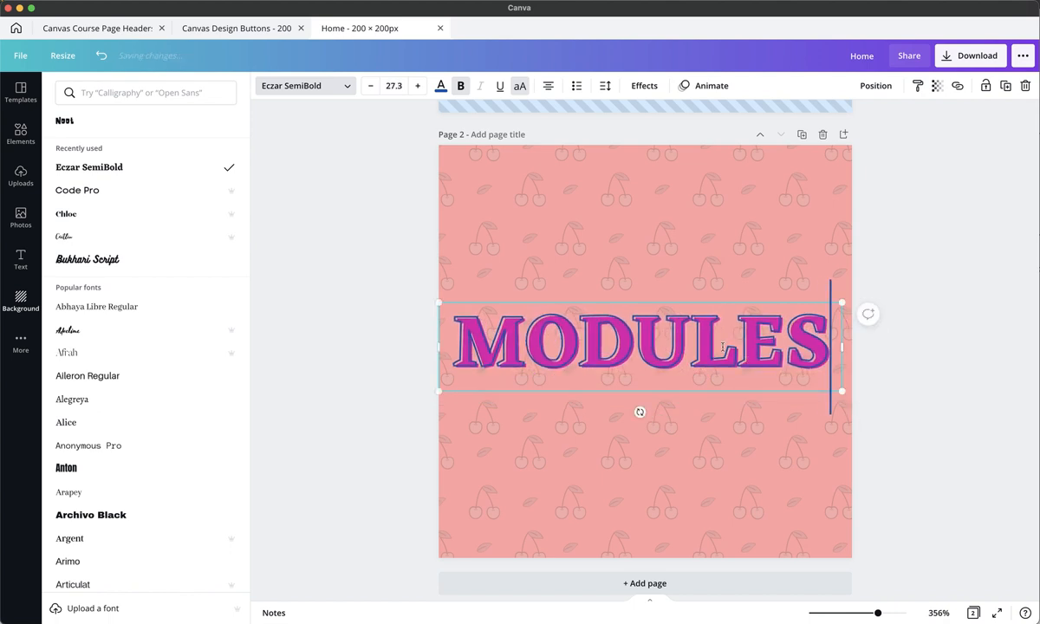
# Centre the MODULES text horizontally on page 2 and duplicate that page as page 3.
pyautogui.press('Escape')
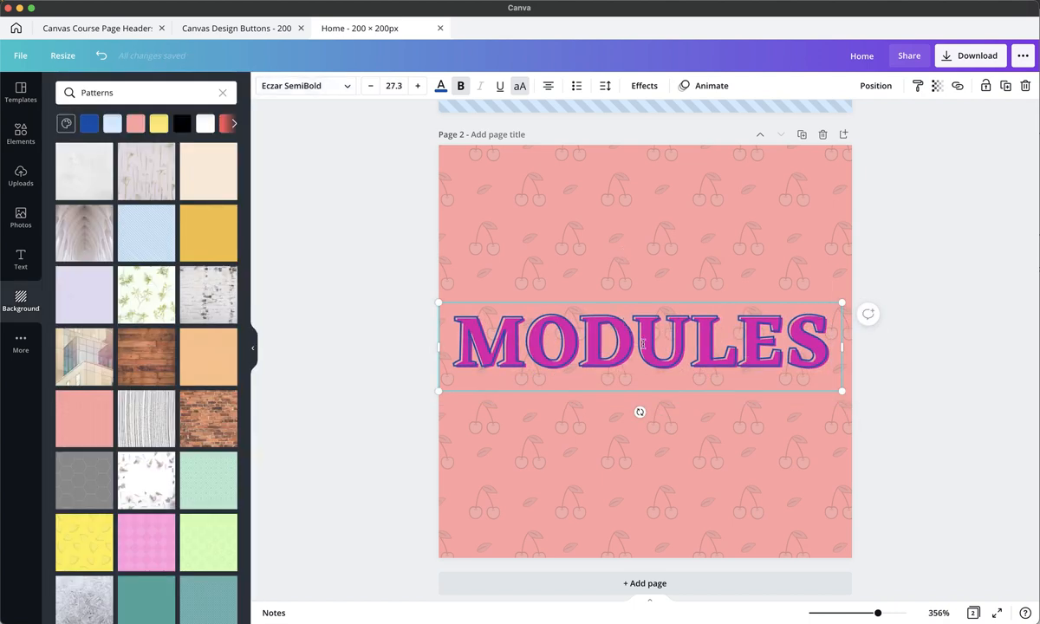
pyautogui.moveTo(611, 301); pyautogui.dragTo(615, 307)
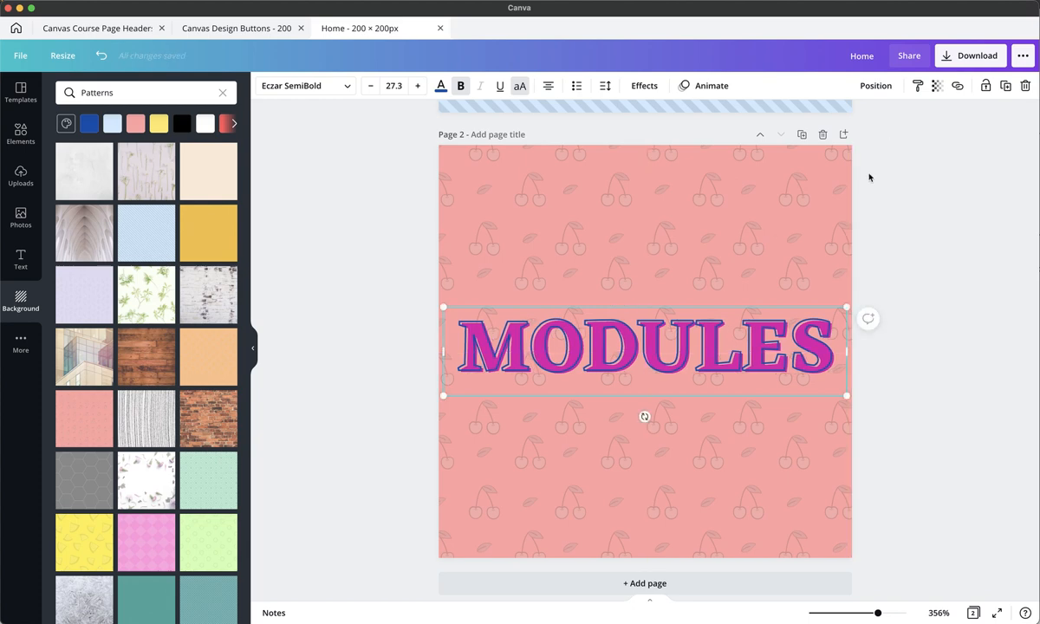
pyautogui.click(800, 136)
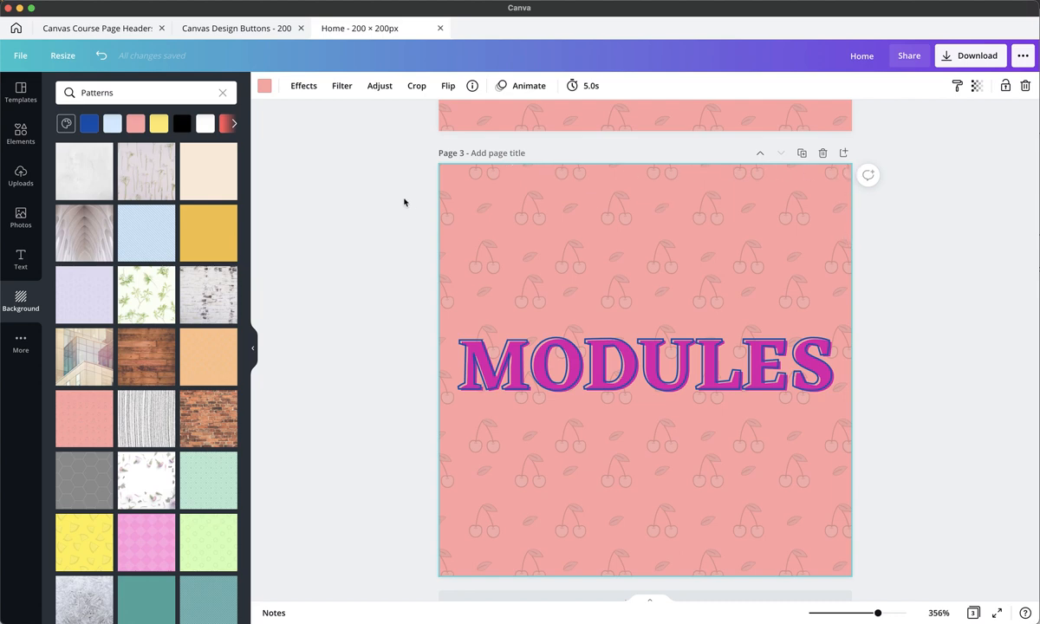
# Give page 3 the yellow watermelon-slice pattern background and change its text to GRADES.
pyautogui.click(144, 479)
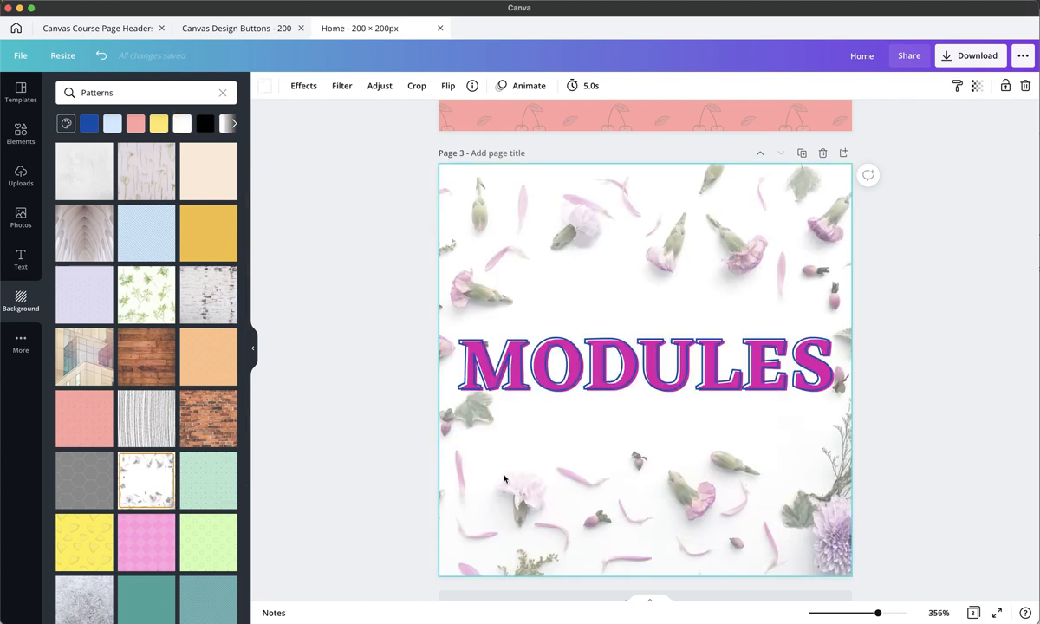
pyautogui.click(83, 545)
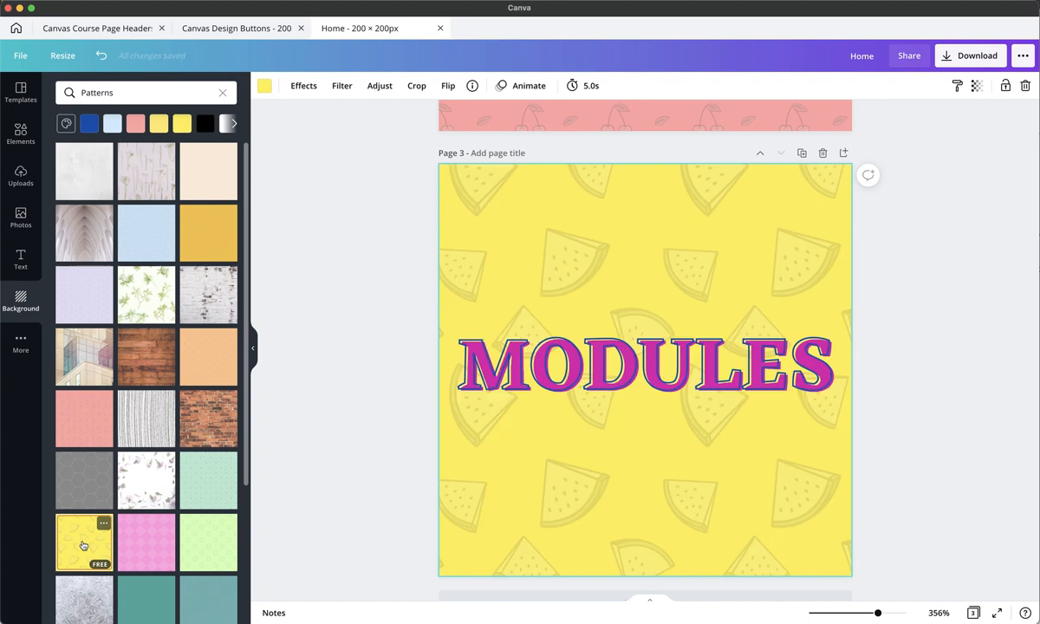
pyautogui.click(739, 373)
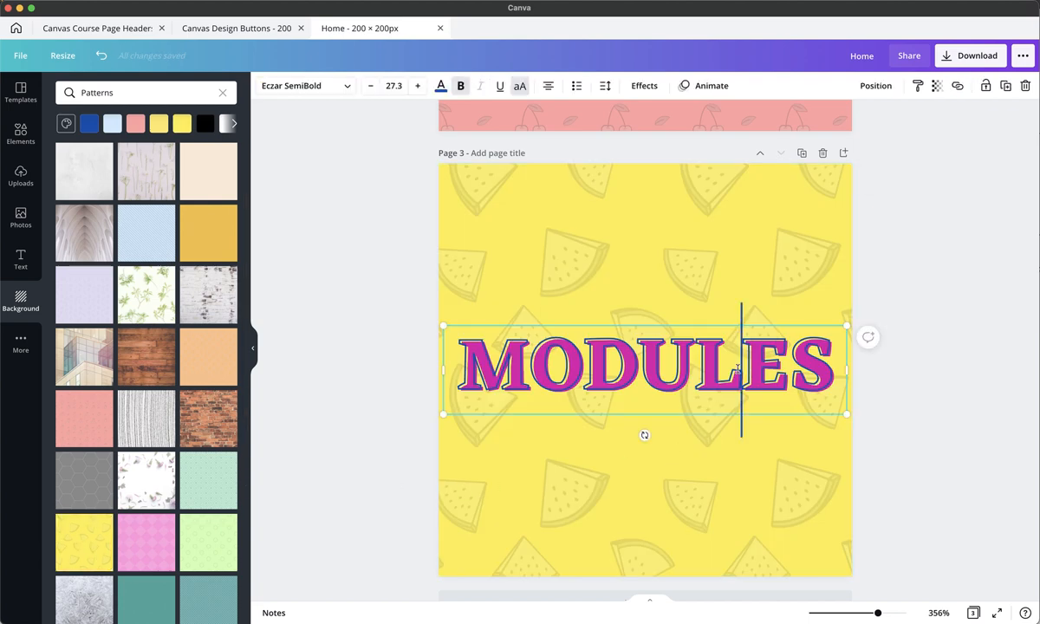
pyautogui.doubleClick(739, 371)
pyautogui.write('GRADES')
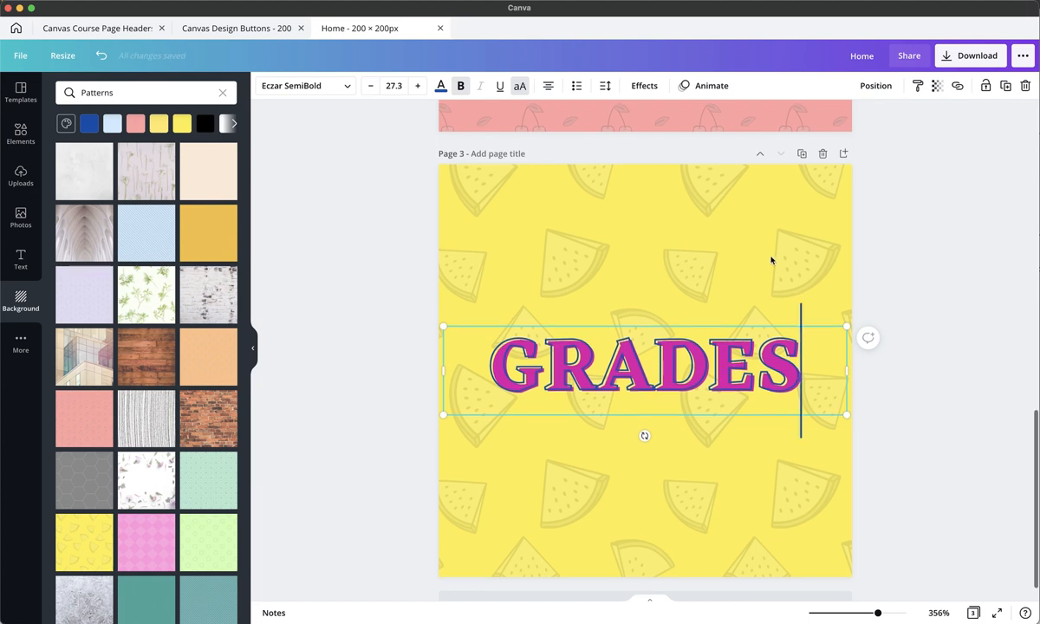
# Set the colour of the GRADES text on page 3 to orange.
pyautogui.moveTo(799, 364); pyautogui.dragTo(507, 377)
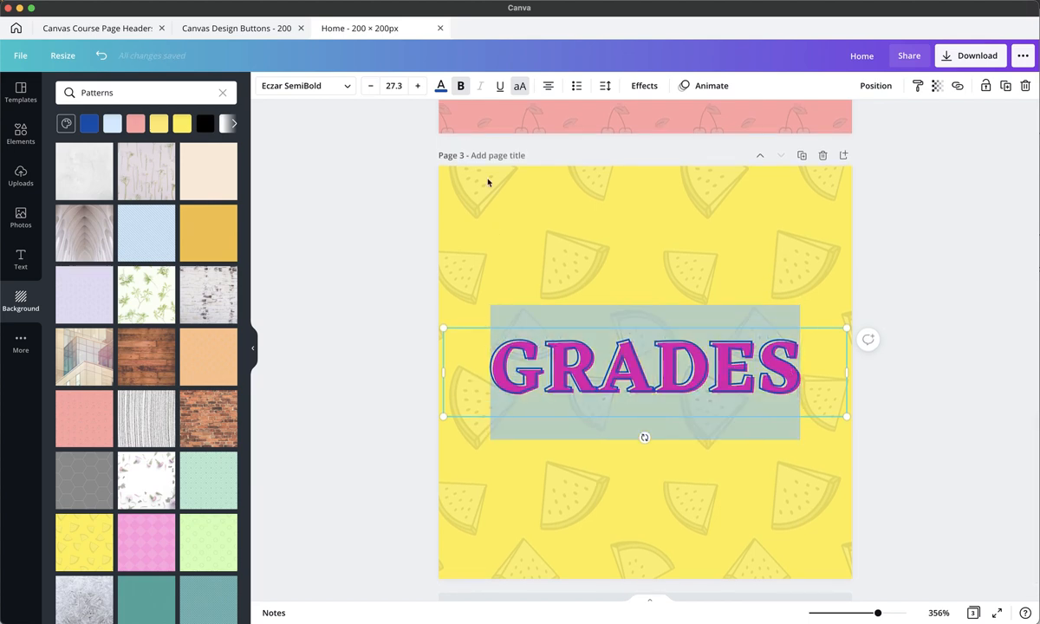
pyautogui.click(440, 86)
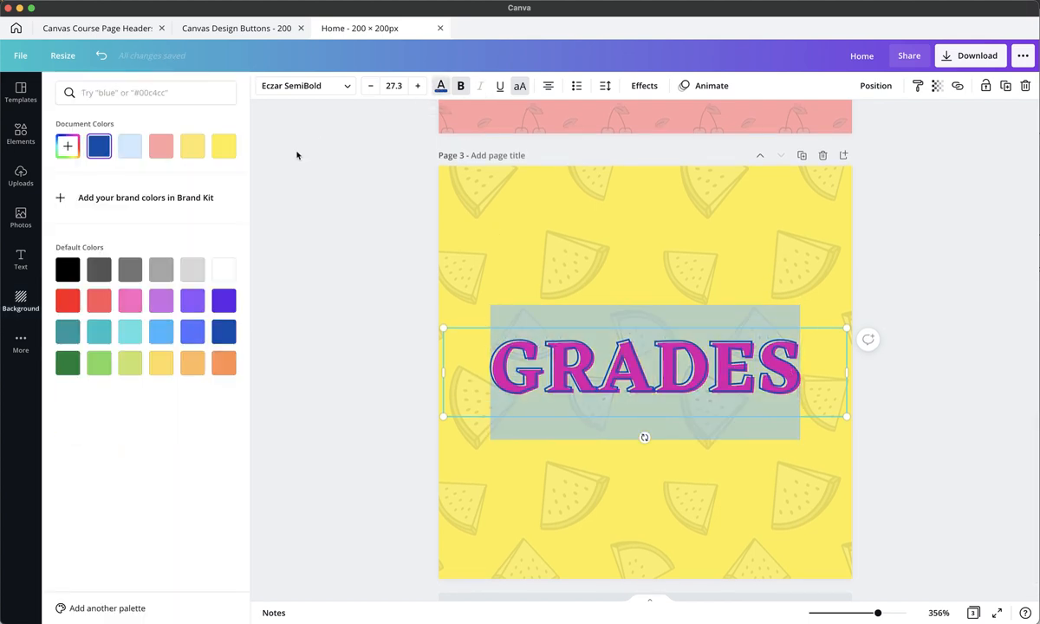
pyautogui.click(224, 362)
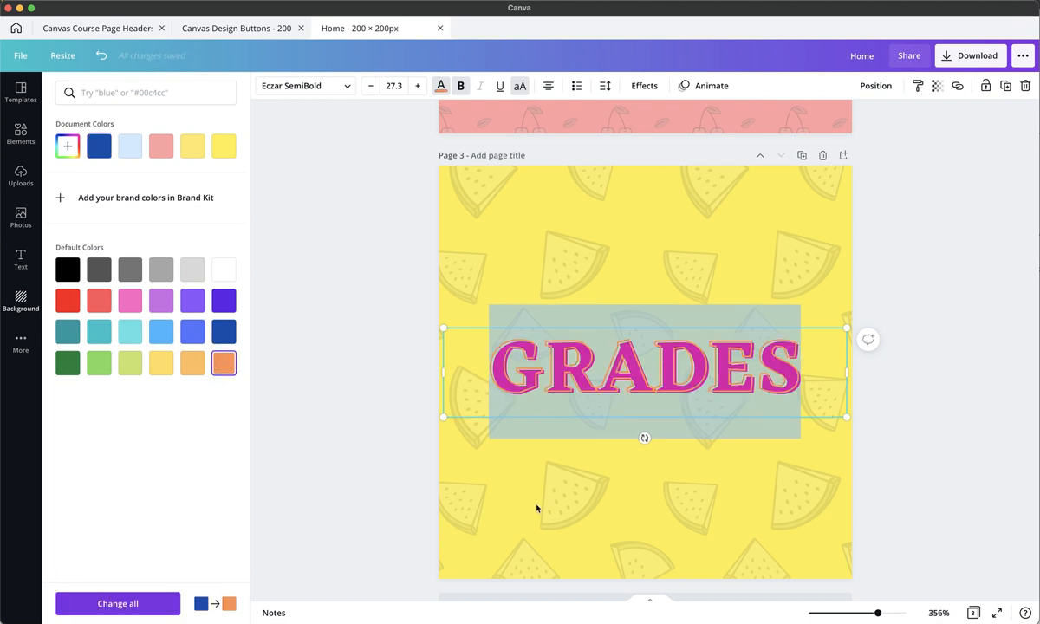
pyautogui.click(537, 509)
# Give page 1, the HOME button, the page title Home.
pyautogui.scroll(5, 537, 509)
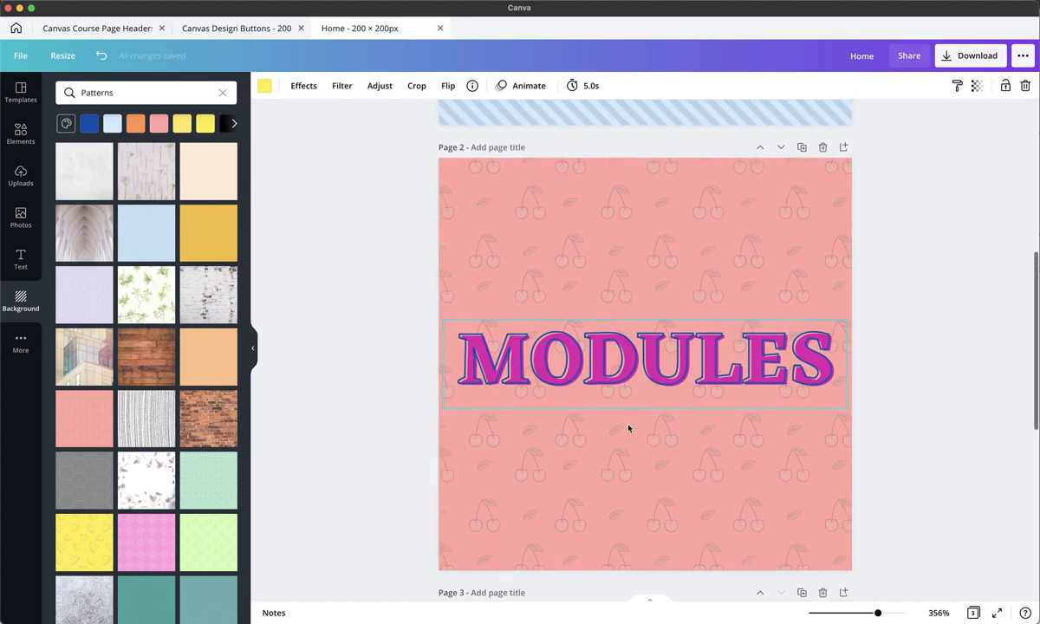
pyautogui.scroll(3, 629, 427)
pyautogui.scroll(3, 629, 427)
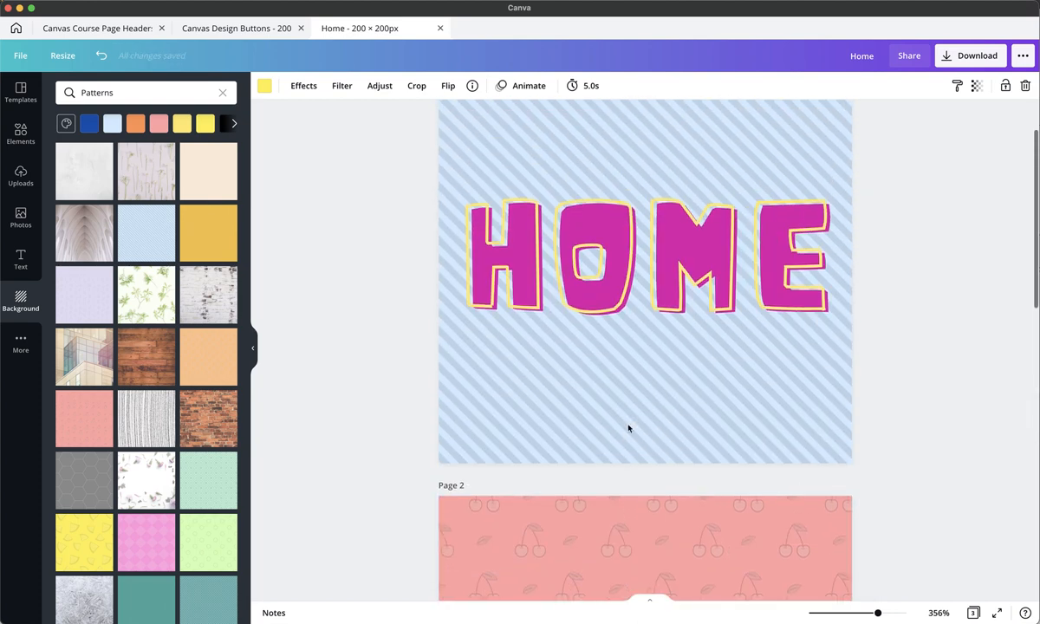
pyautogui.scroll(2, 580, 413)
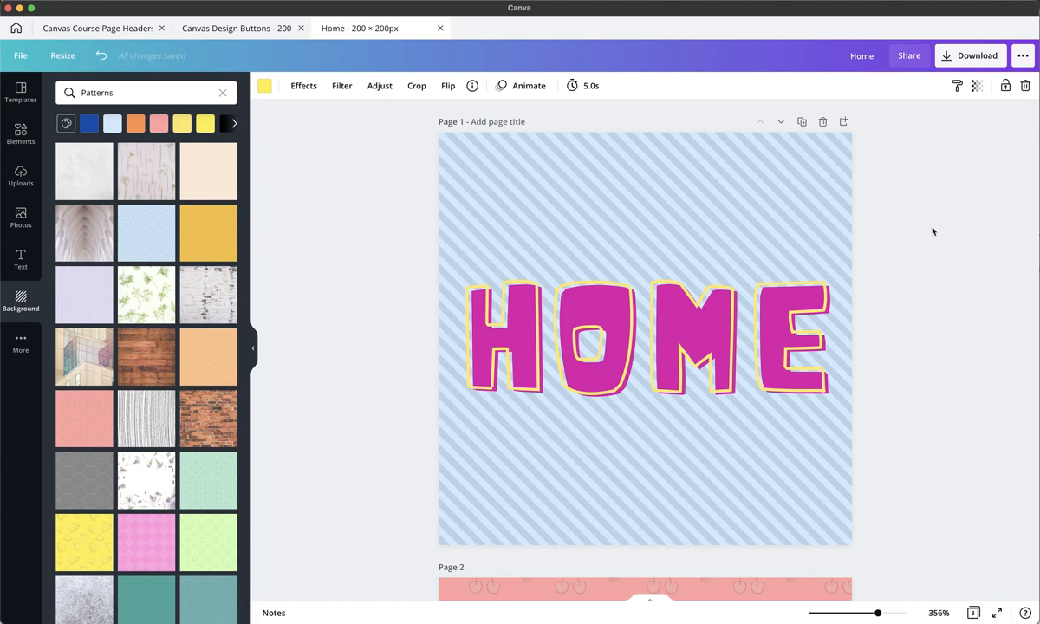
pyautogui.click(499, 122)
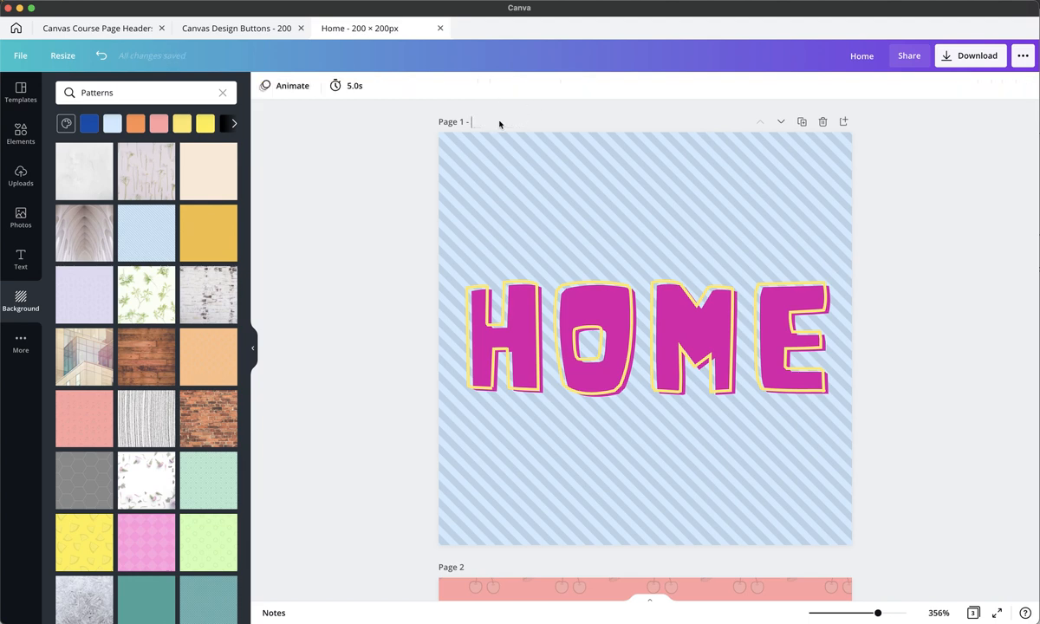
pyautogui.write('Home')
# Title page 2 Modules and page 3 Grades.
pyautogui.scroll(-10, 480, 243)
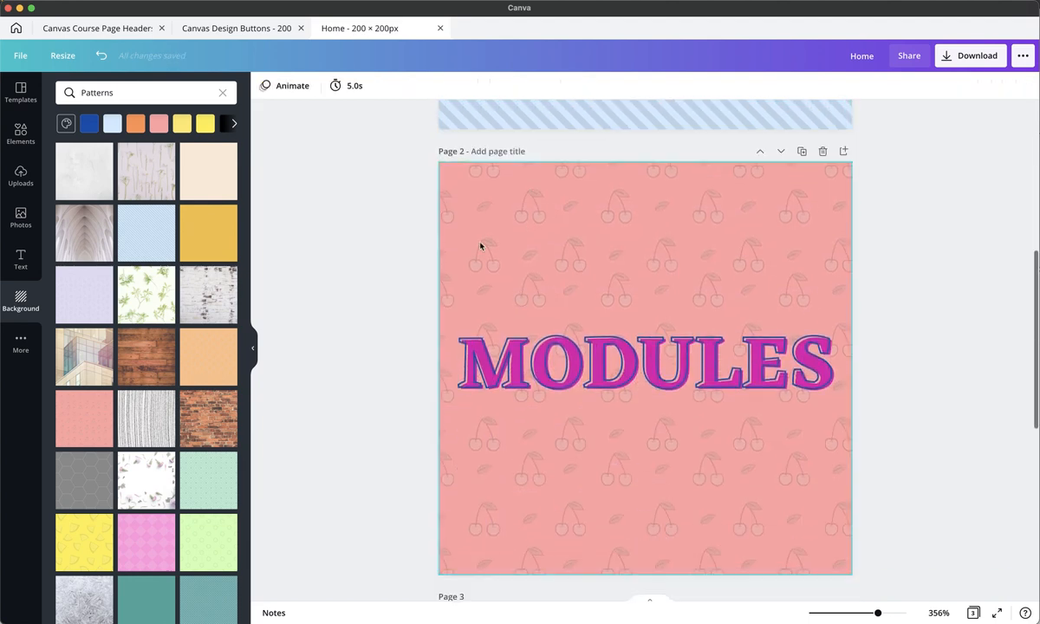
pyautogui.write('Modules')
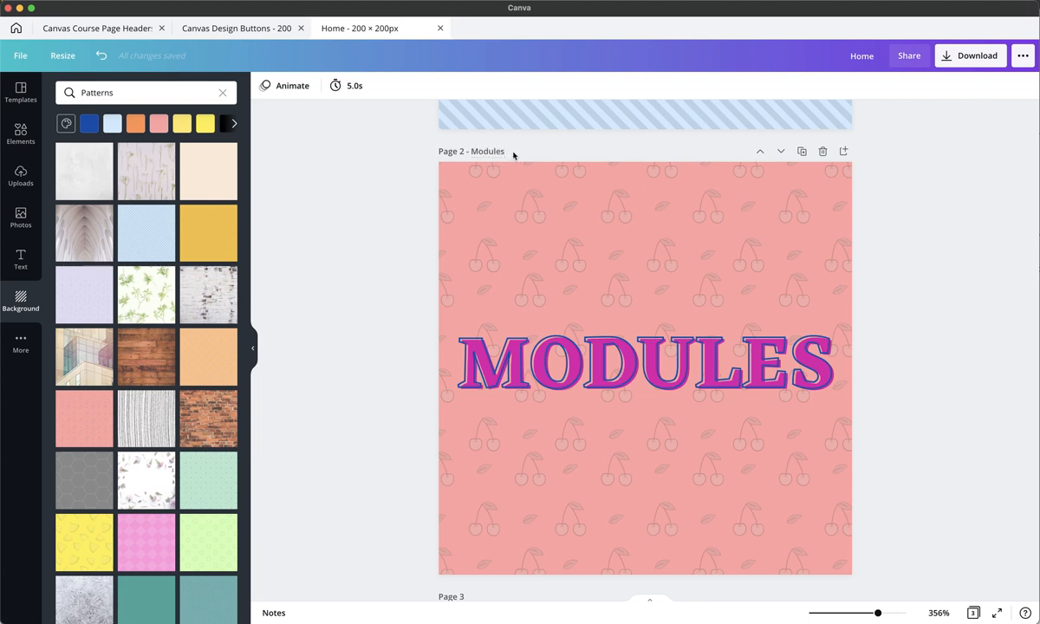
pyautogui.scroll(-3, 486, 362)
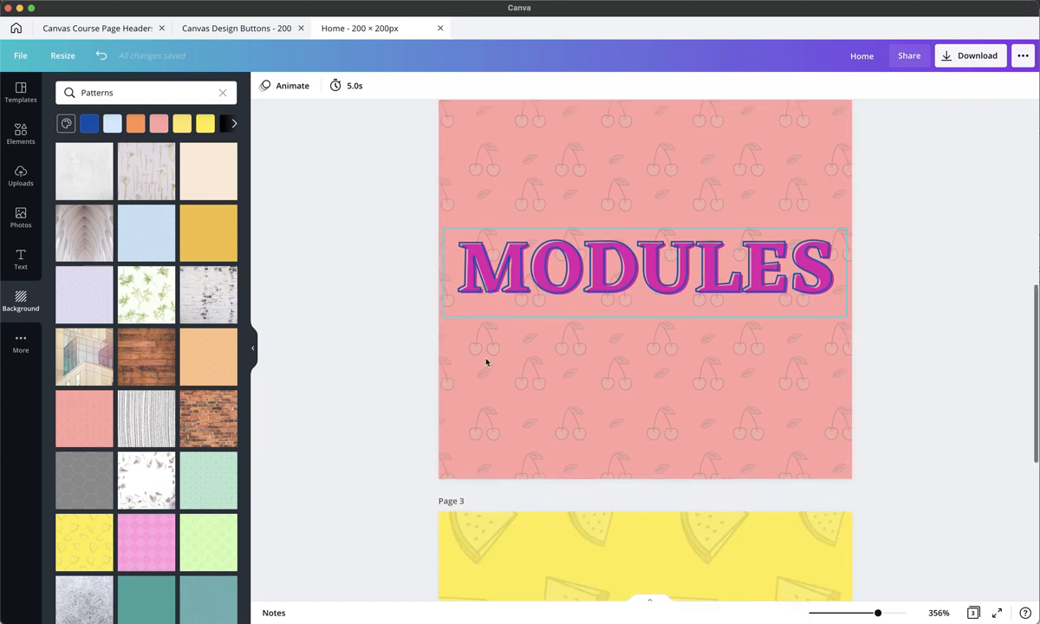
pyautogui.click(475, 440)
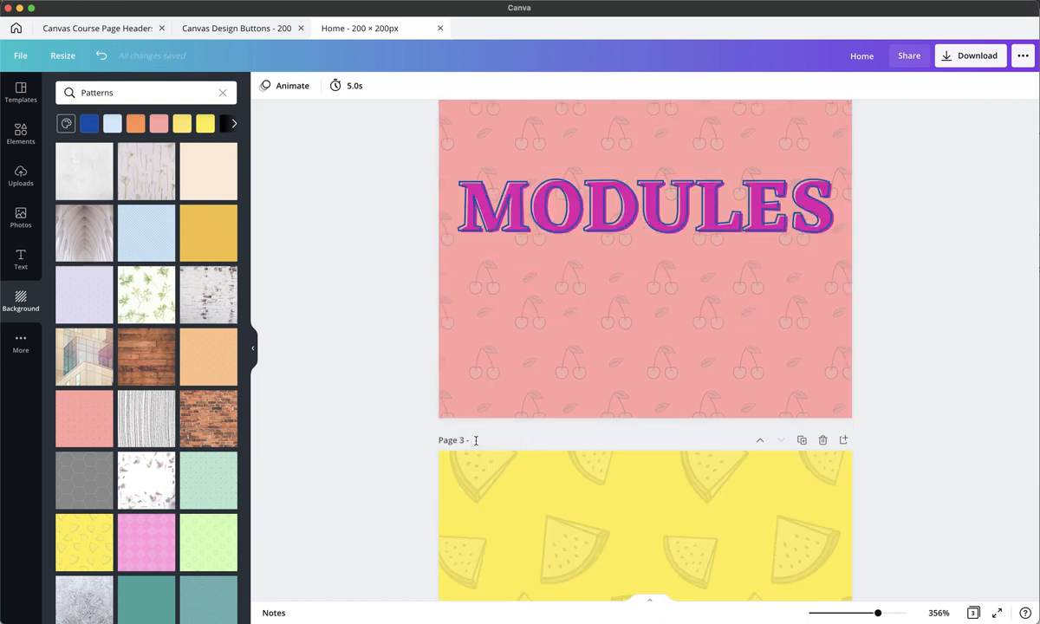
pyautogui.write('Grades')
pyautogui.scroll(-3, 646, 314)
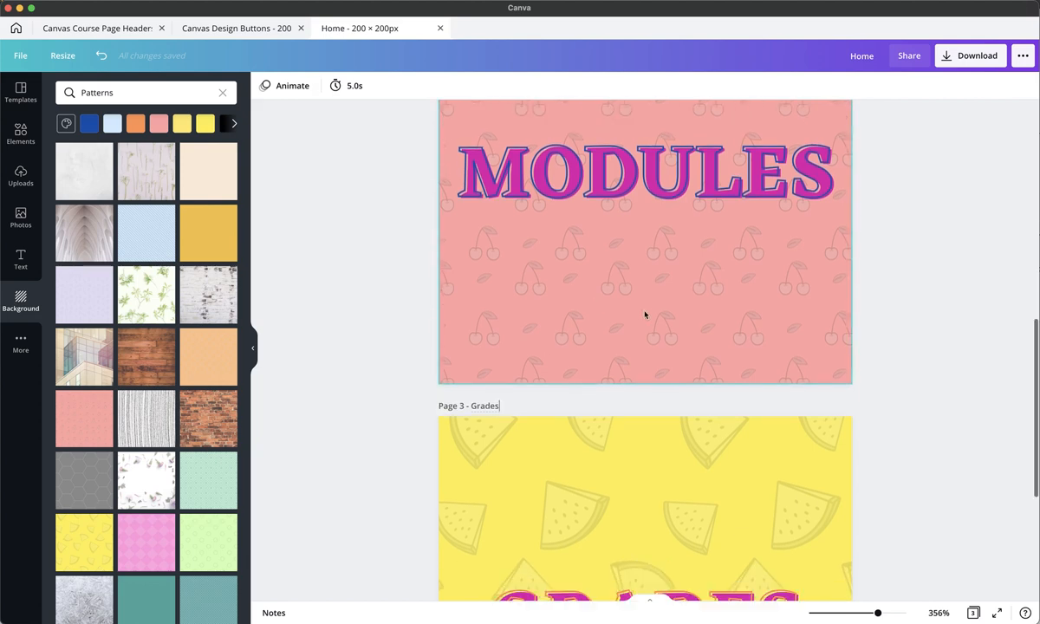
# Set up the design's download as PNG with all three pages selected.
pyautogui.scroll(3, 646, 314)
pyautogui.scroll(3, 645, 314)
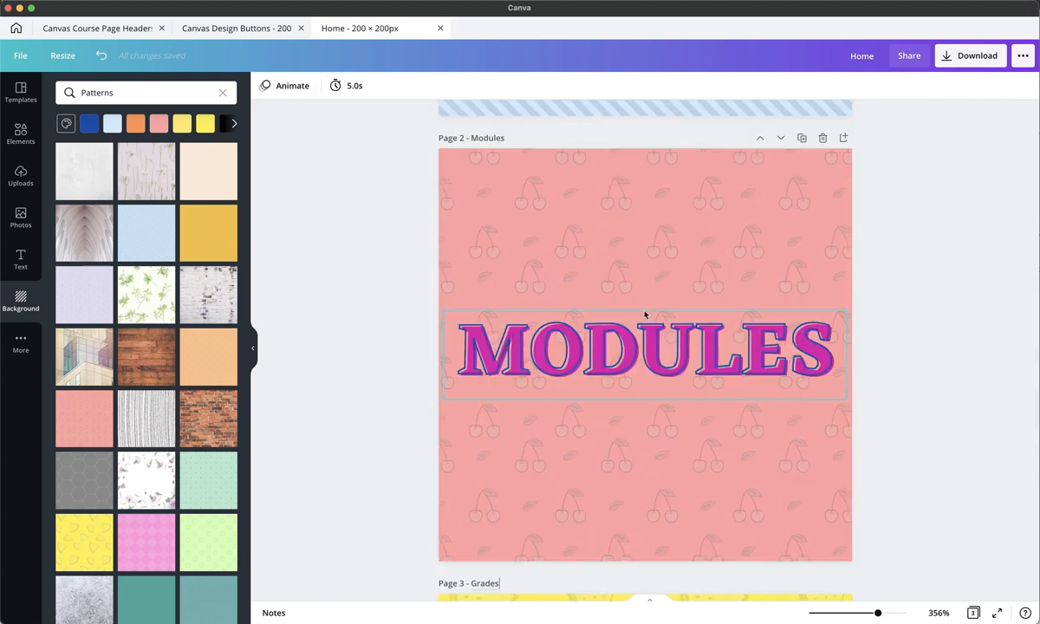
pyautogui.click(949, 56)
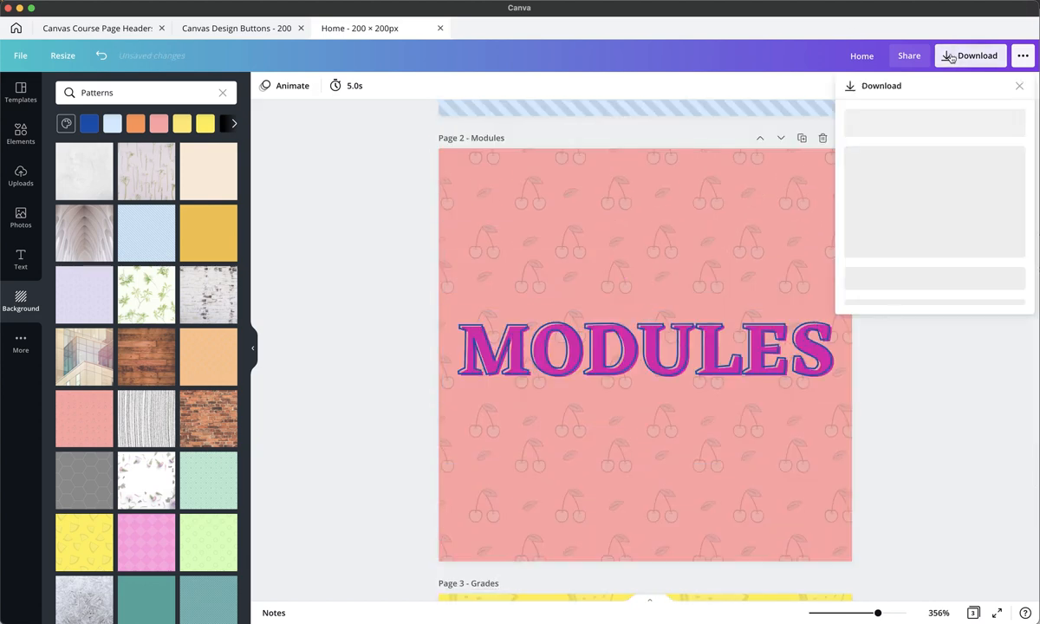
pyautogui.click(940, 139)
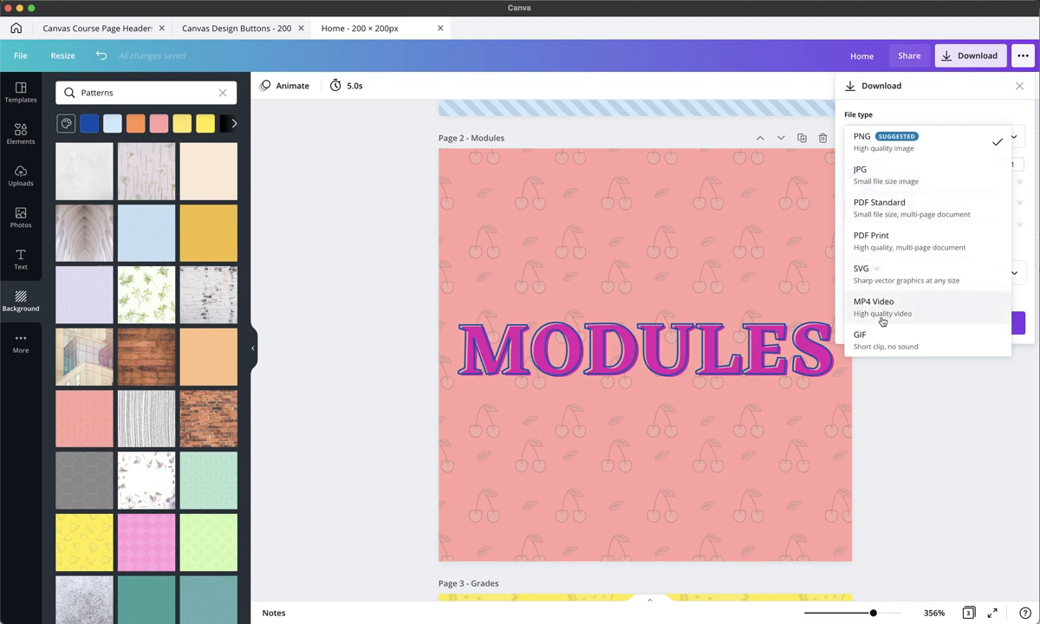
pyautogui.click(876, 153)
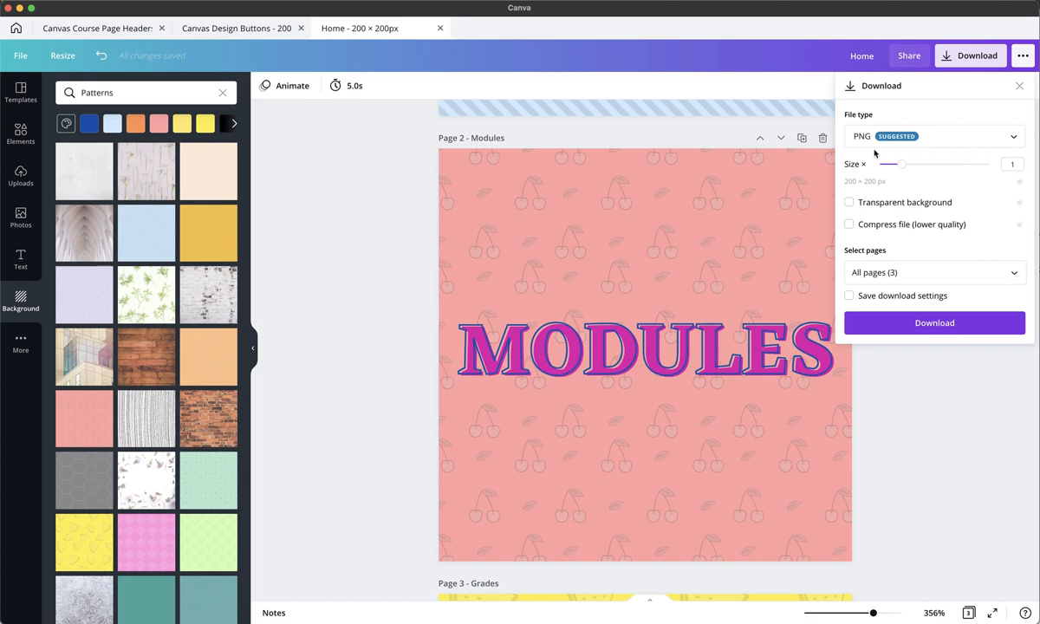
pyautogui.click(903, 278)
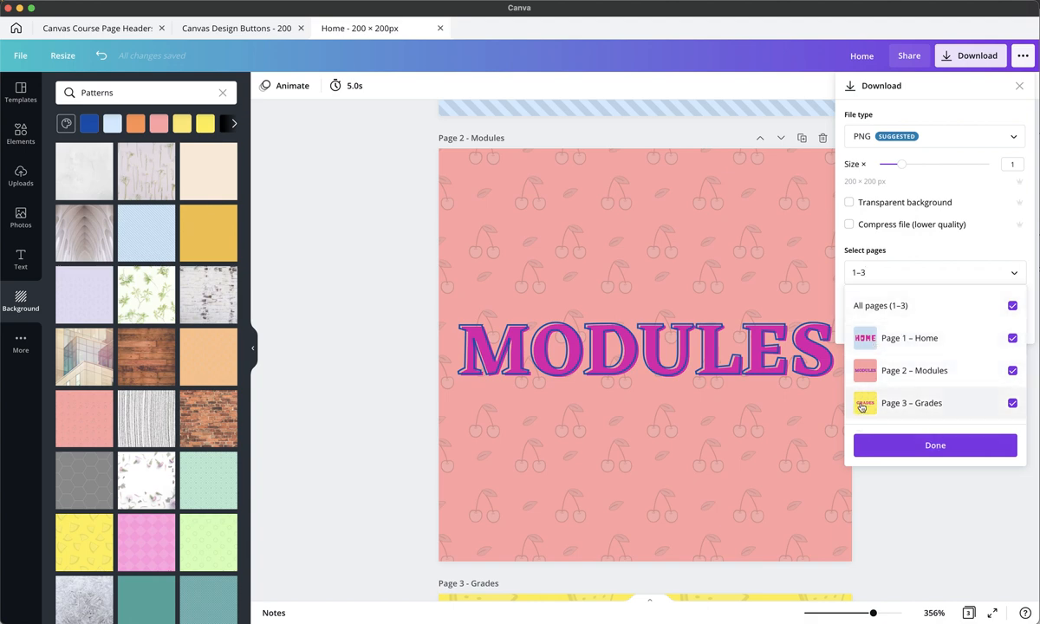
pyautogui.click(903, 447)
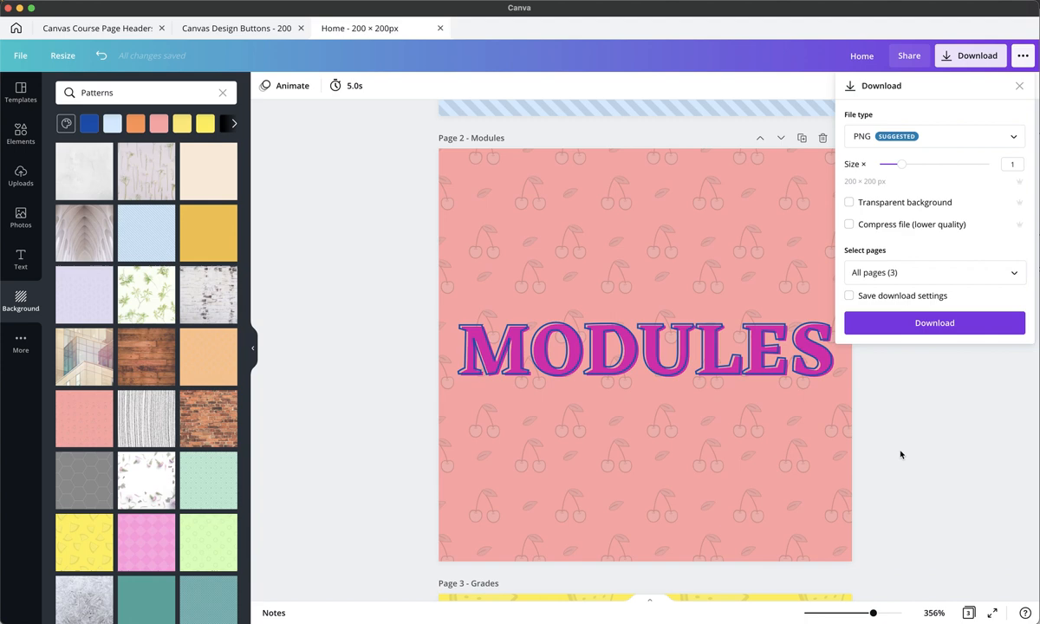
# Download the pages as a ZIP file named Buttons on the Desktop and dismiss the completion dialog.
pyautogui.click(916, 327)
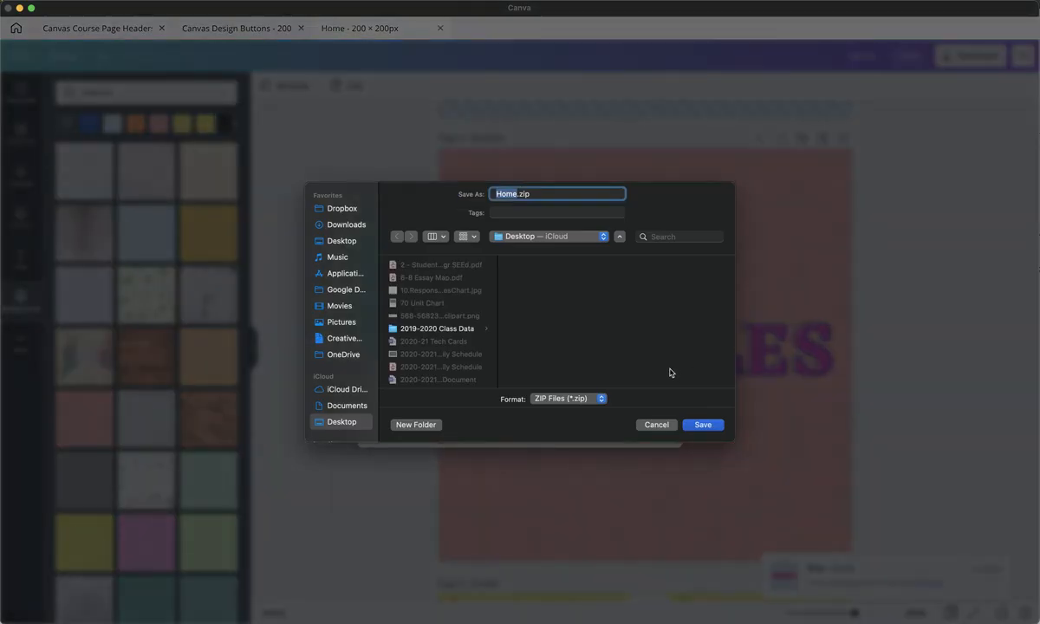
pyautogui.write('Buttons')
pyautogui.click(703, 425)
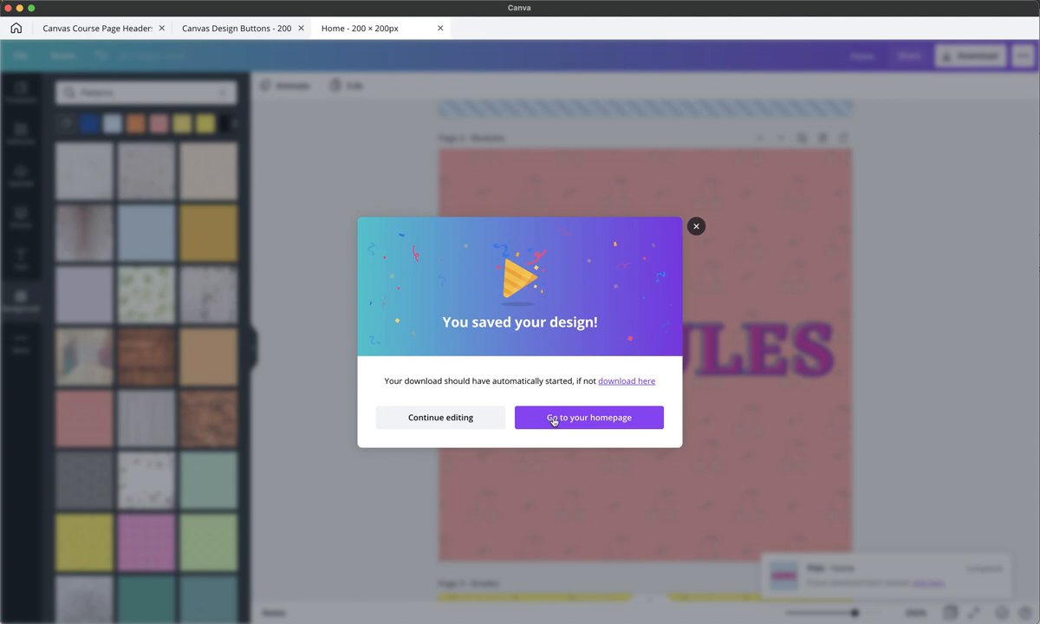
pyautogui.click(696, 226)
pyautogui.scroll(10, 629, 332)
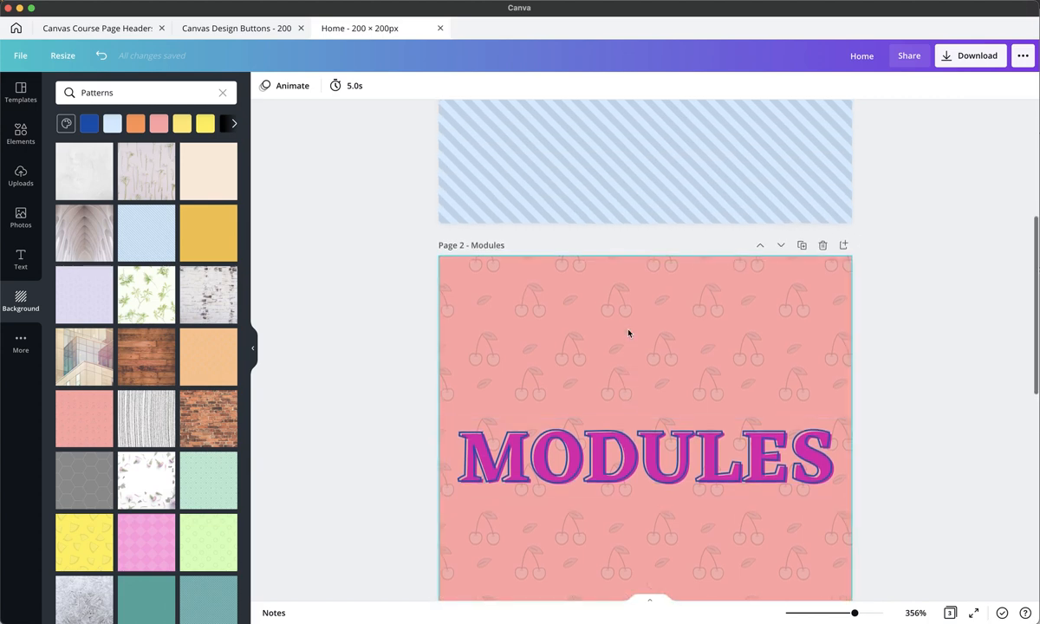
pyautogui.scroll(-10, 628, 333)
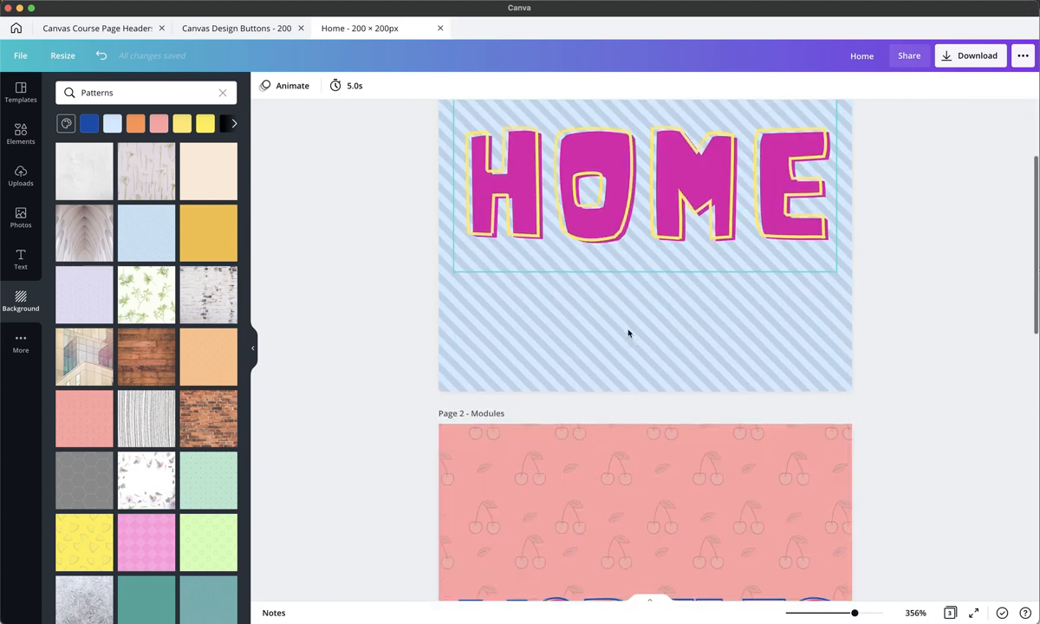
pyautogui.scroll(-5, 628, 332)
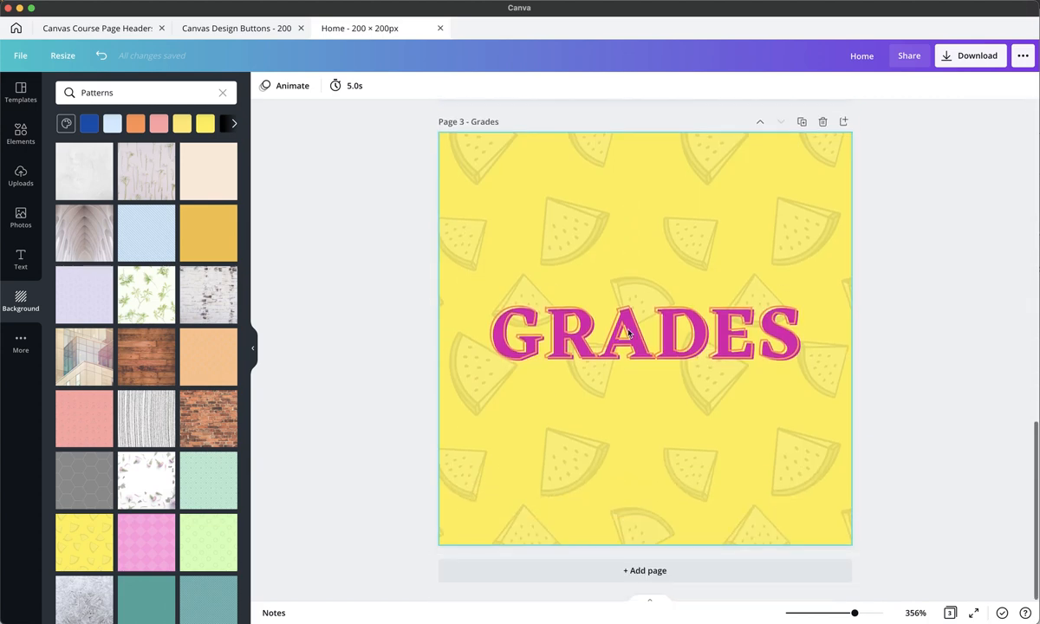
pyautogui.scroll(3, 628, 332)
pyautogui.scroll(5, 629, 333)
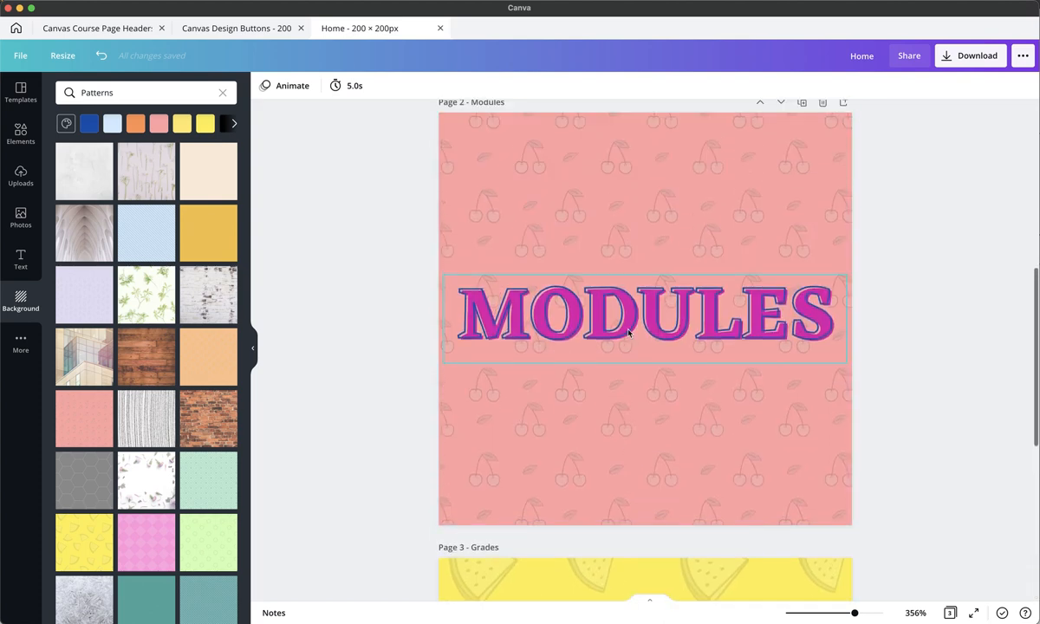